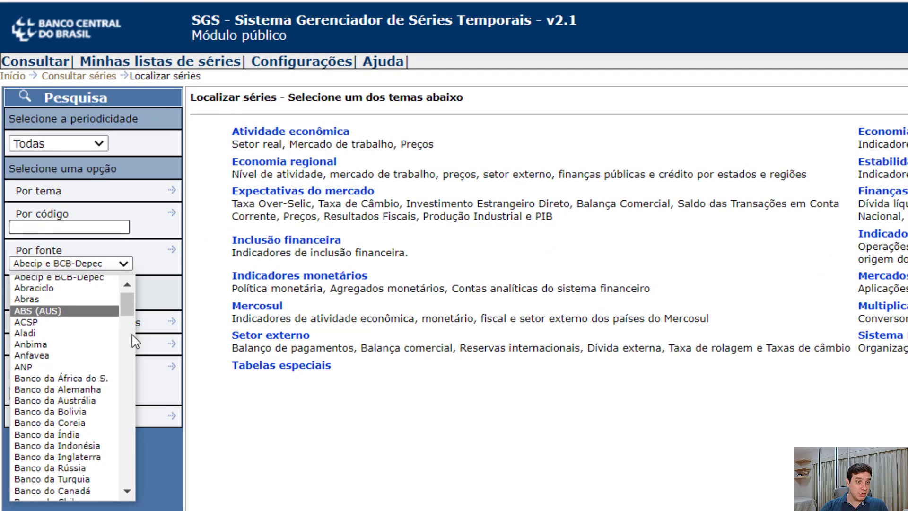
scroll(132, 334, down, 6)
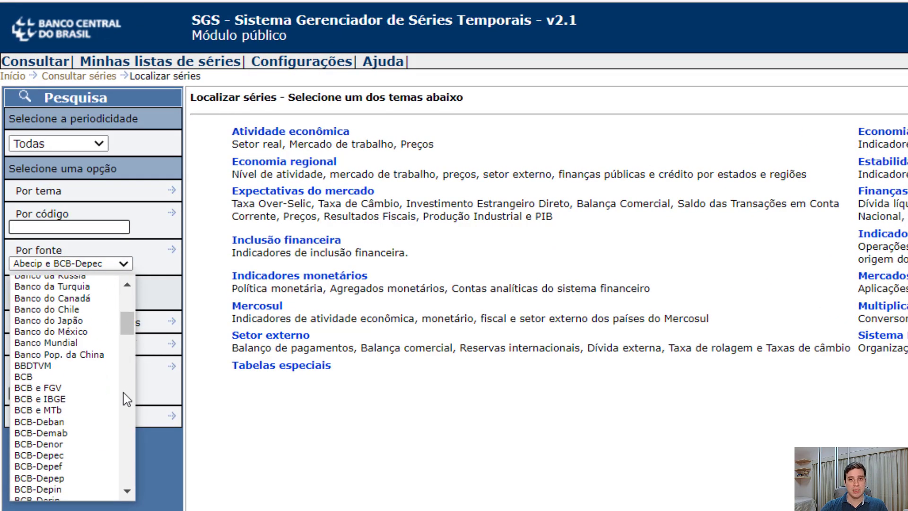
click(230, 455)
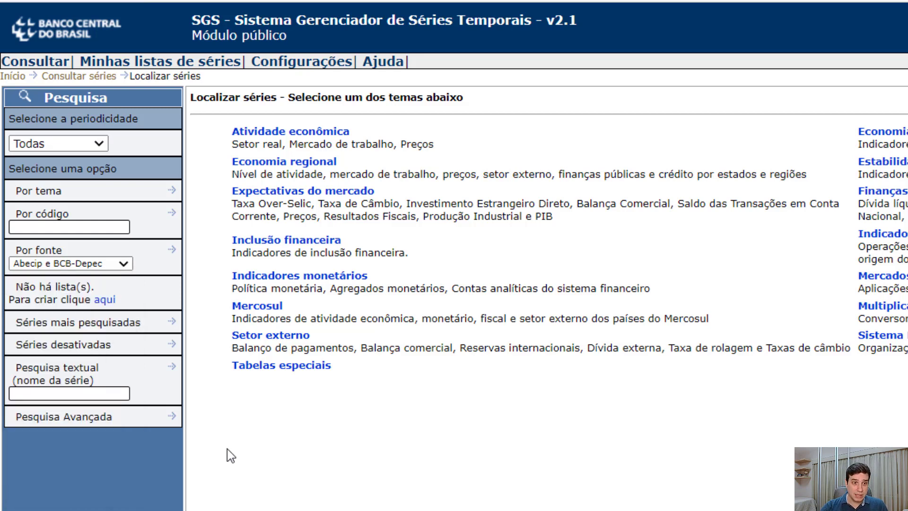
- Search the series names for "cdi" and highlight code 12 of the daily CDI interest rate series
click(88, 393)
text(cdi)
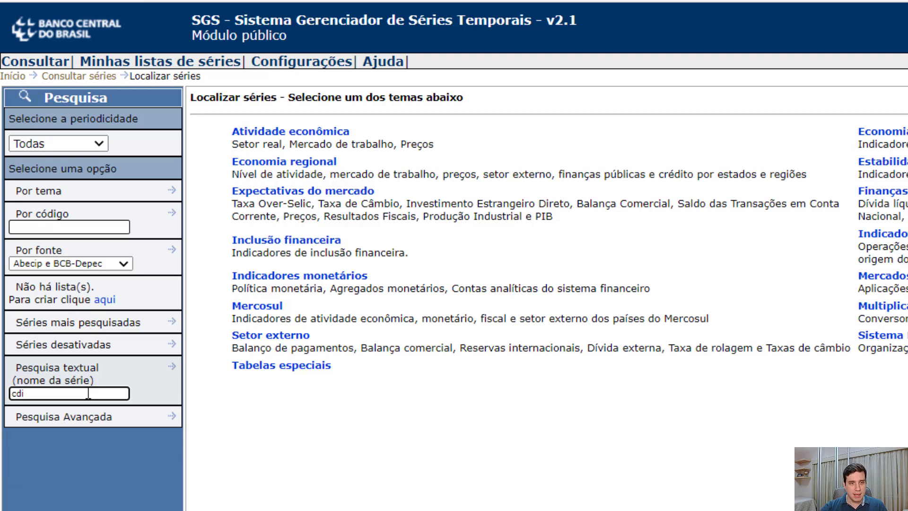
click(171, 368)
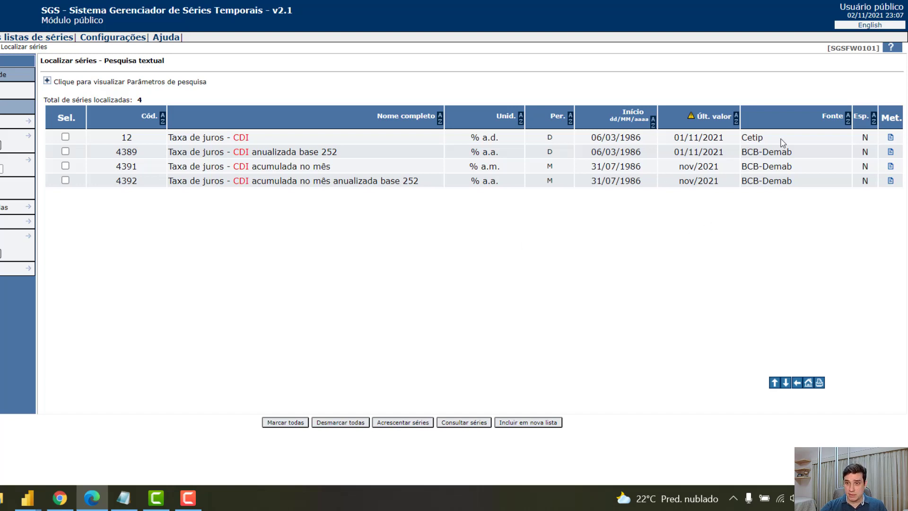
double_click(127, 138)
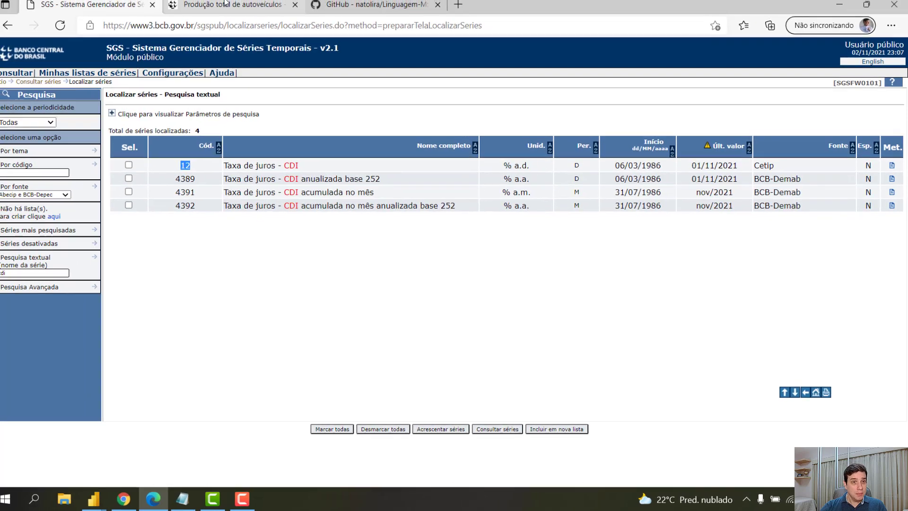
- Examine the series code parameter in the json_serie-sgs-1373 API documentation and open its JSON data URL
click(232, 7)
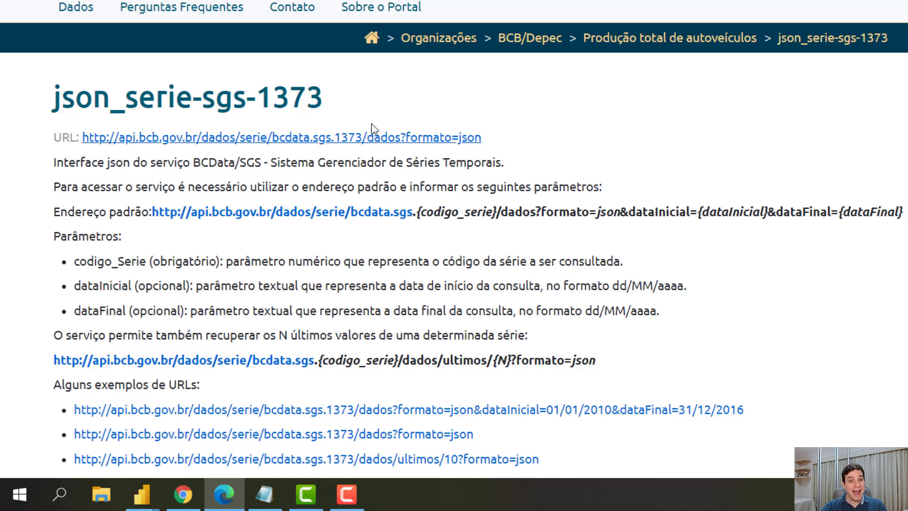
drag(425, 212, 485, 212)
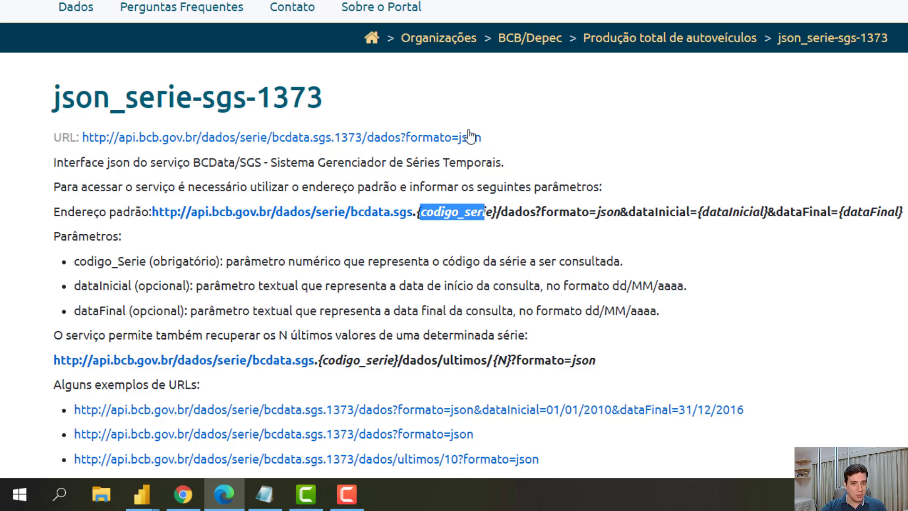
click(330, 142)
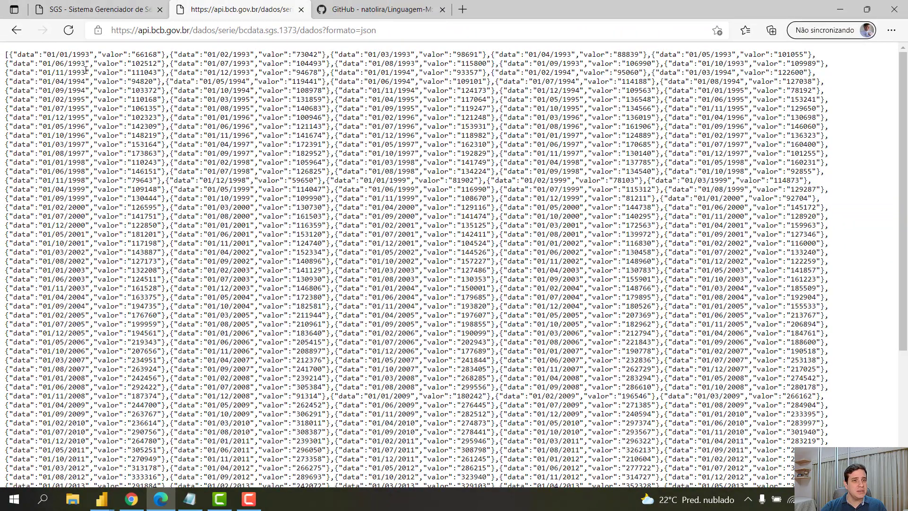
- Replace series code 1373 in the API address with 12 and load the resulting JSON data
double_click(289, 31)
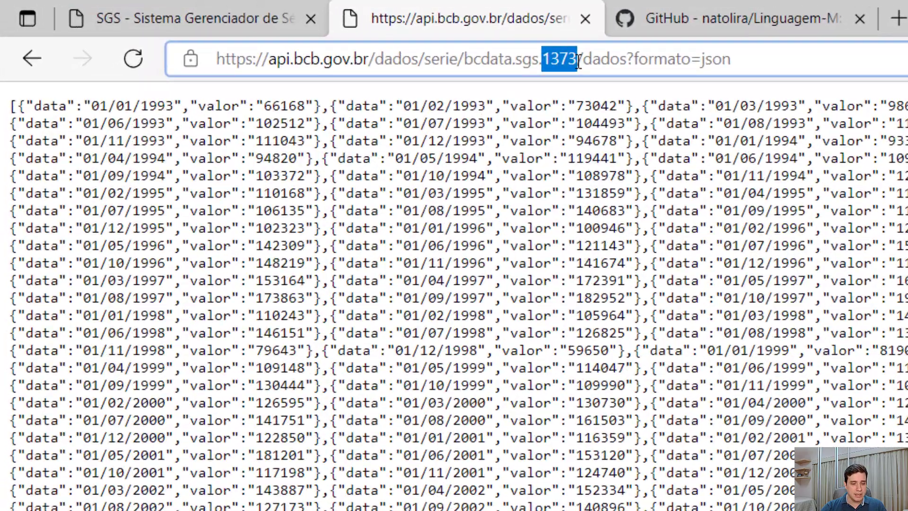
text(12)
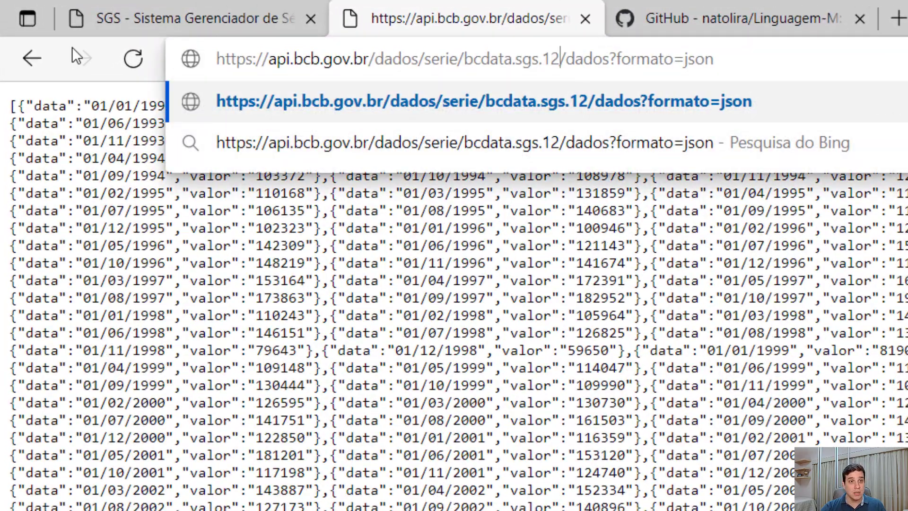
key(Return)
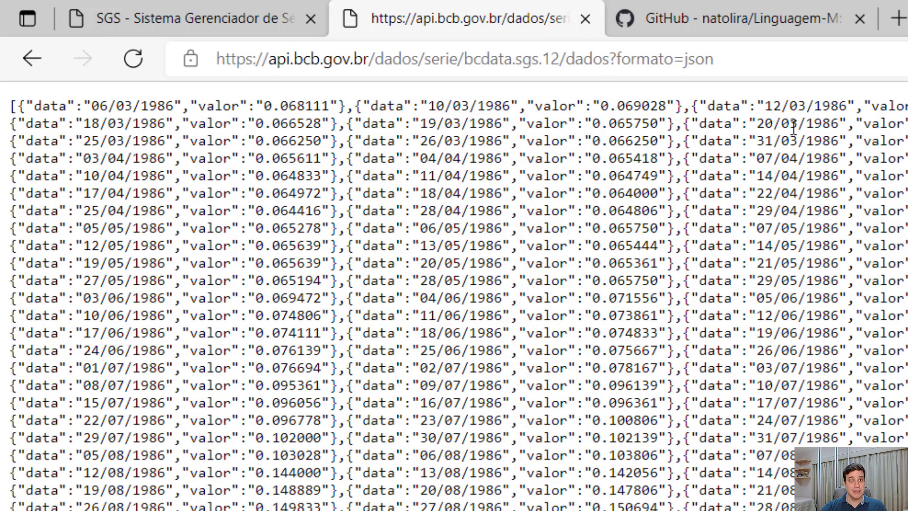
- Open FnExtraiSGS.m in the Linguagem-M GitHub repository and copy all of its code
click(736, 16)
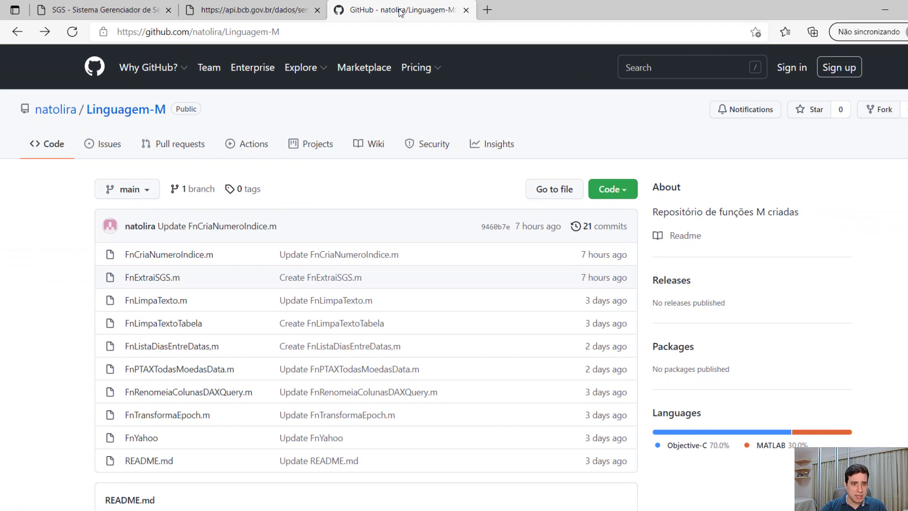
click(146, 280)
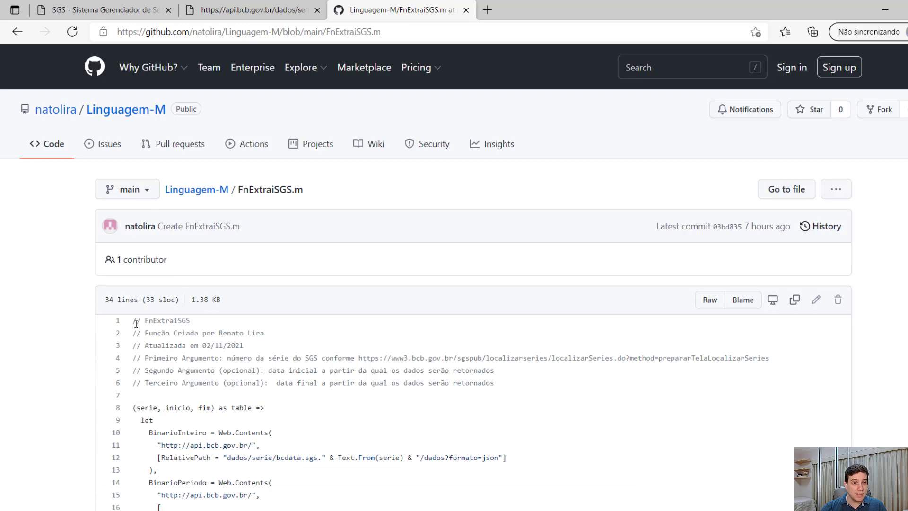
drag(136, 324, 290, 404)
key(ctrl+c)
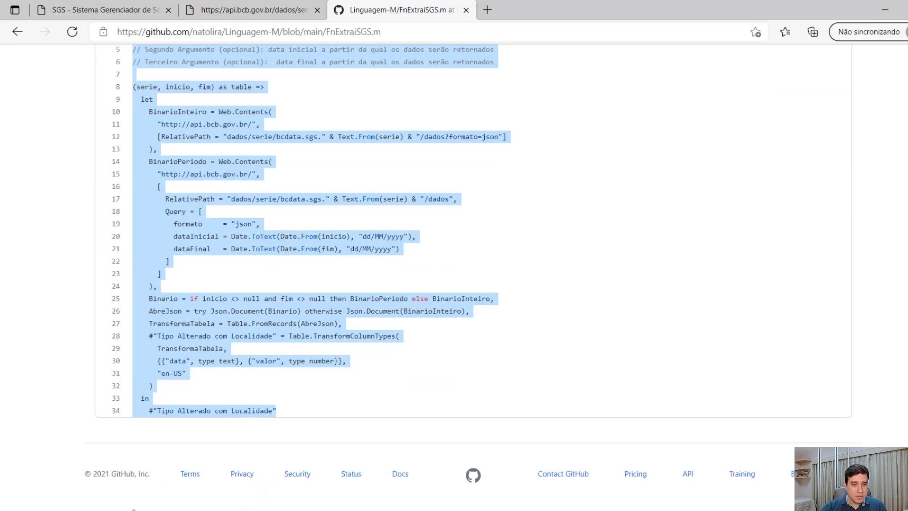
- Switch to the Power Query Editor and create a new blank query
click(189, 470)
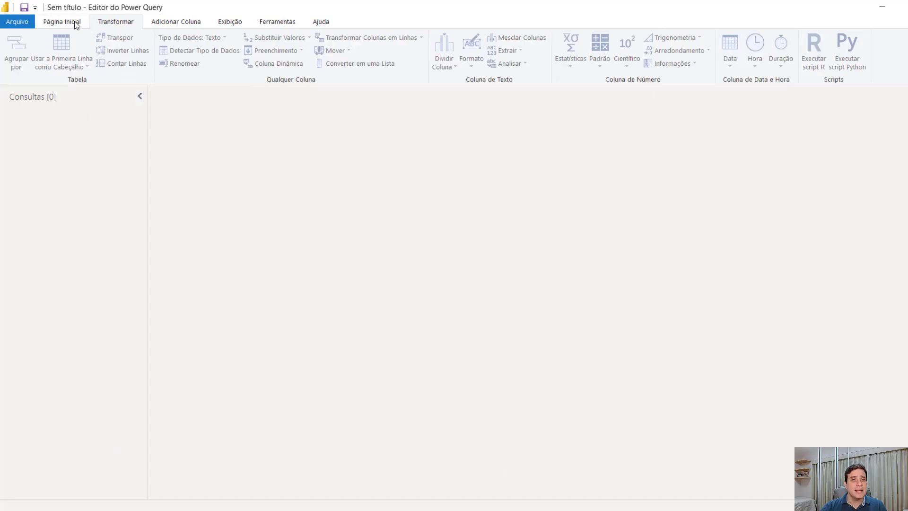
right_click(60, 146)
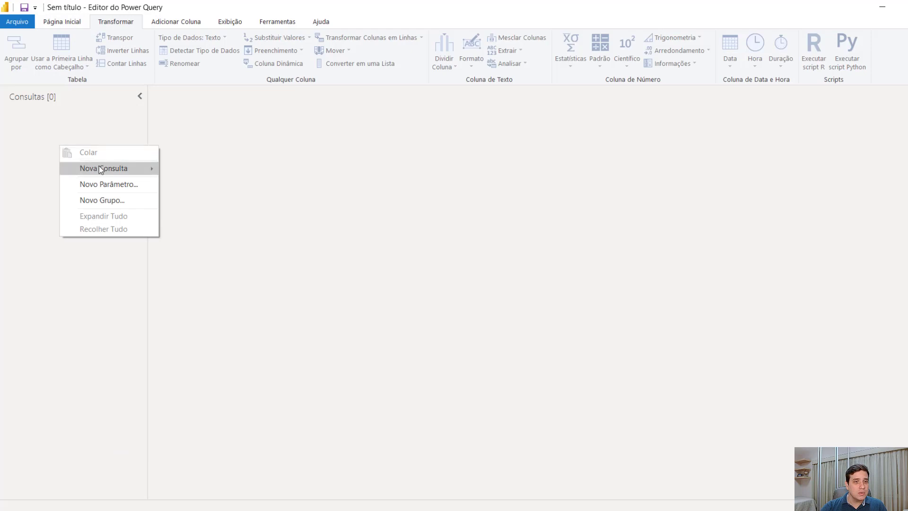
mouse_move(100, 169)
click(214, 248)
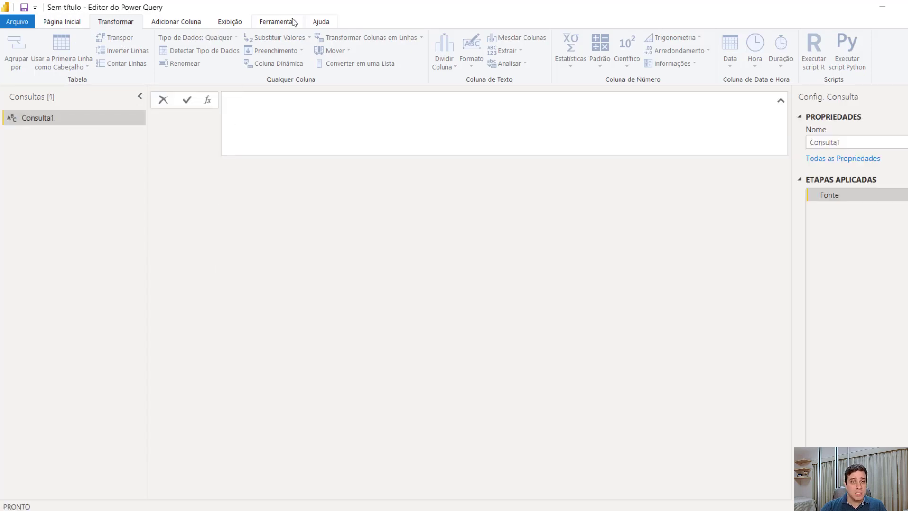
- Replace the blank query's entire code with the copied FnExtraiSGS function in the Advanced Editor and apply it
click(231, 23)
click(406, 53)
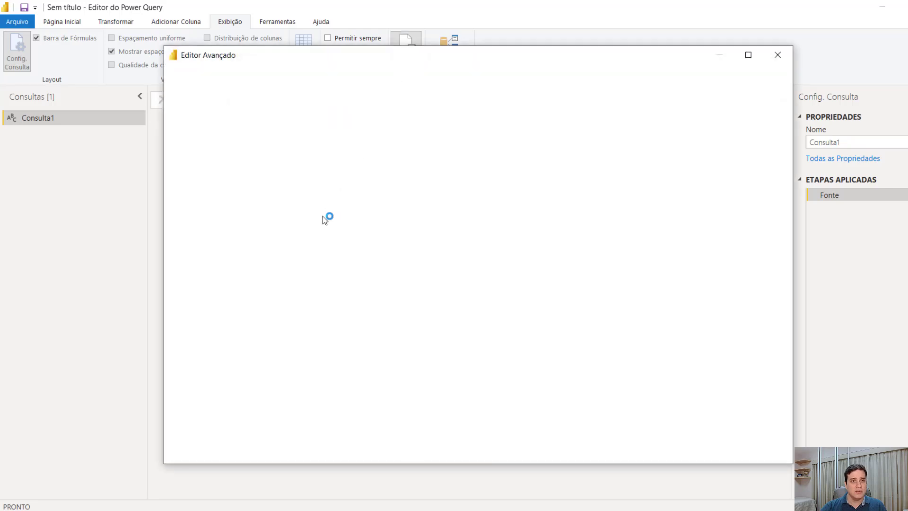
key(ctrl+a)
key(ctrl+v)
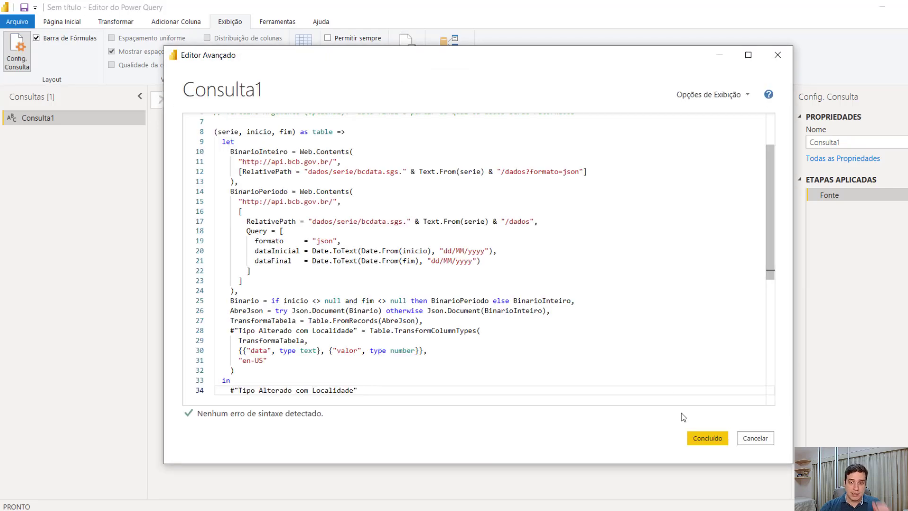
click(708, 439)
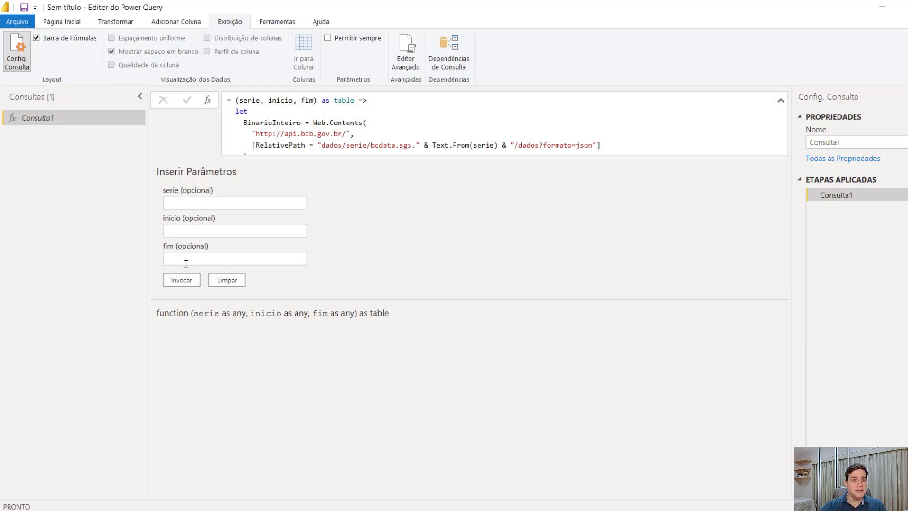
- Copy the name FnExtraiSGS from the GitHub code's first line and rename the function query with it
click(233, 206)
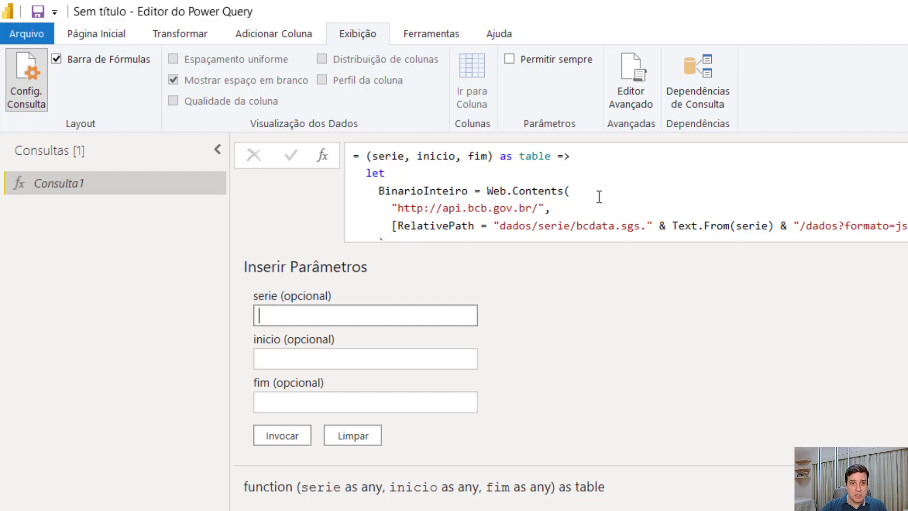
key(alt+Tab)
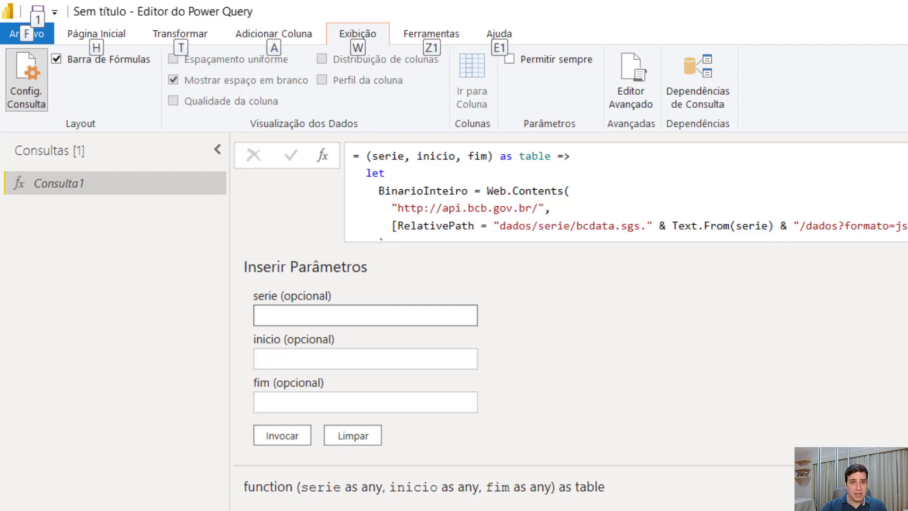
scroll(612, 175, up, 10)
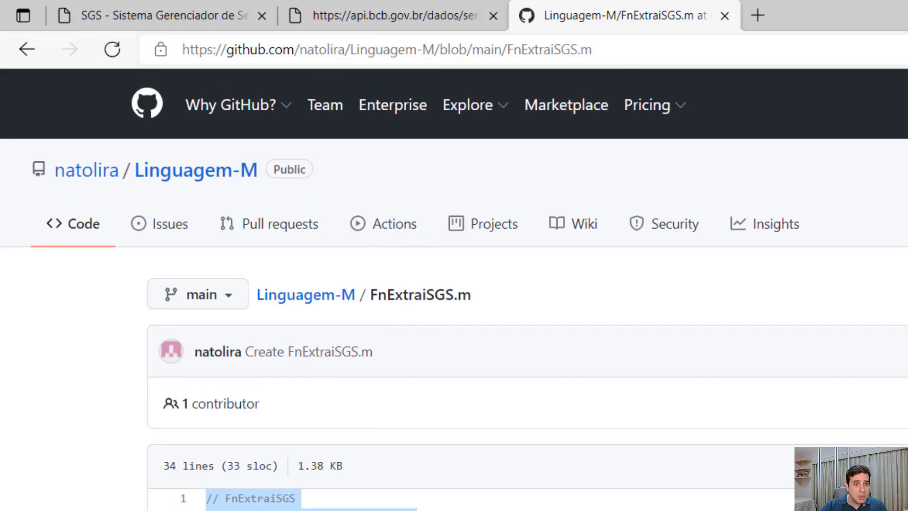
triple_click(266, 497)
double_click(265, 501)
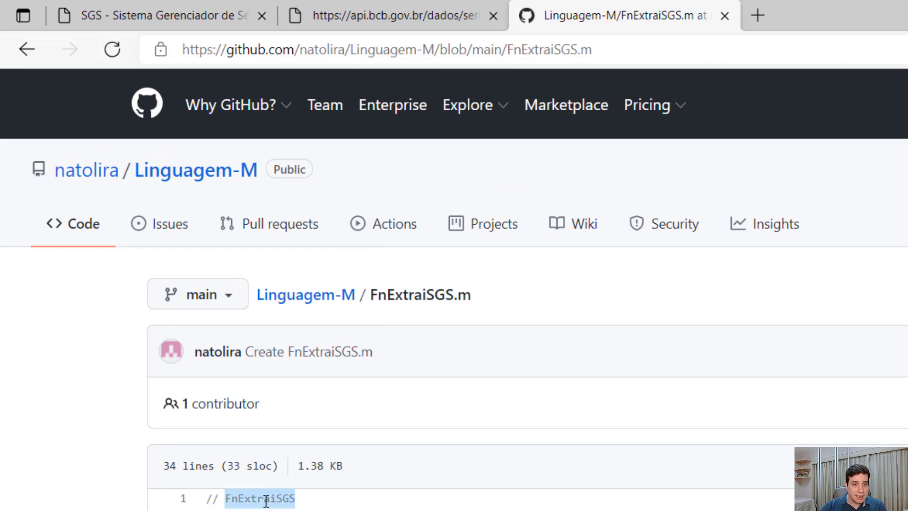
key(alt+Tab)
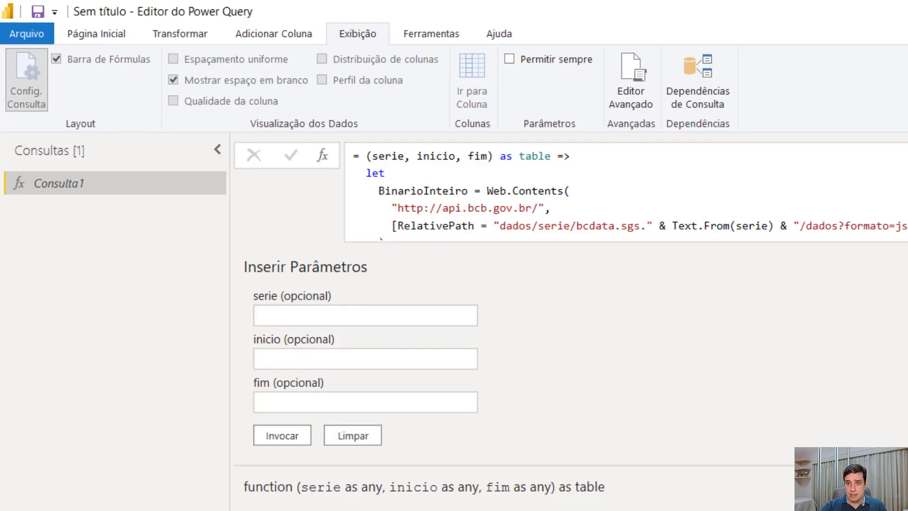
key(Return)
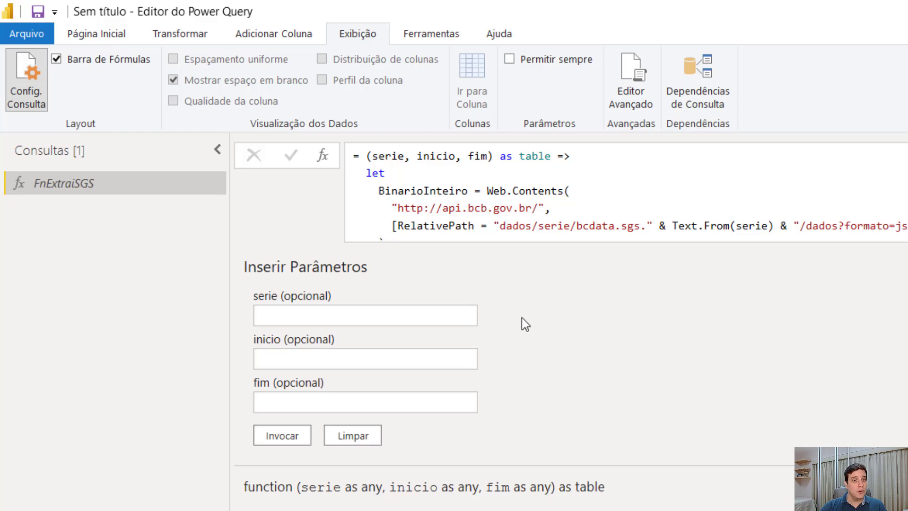
- Invoke the FnExtraiSGS function with series 12, leaving the start and end parameters empty
click(392, 316)
text(12)
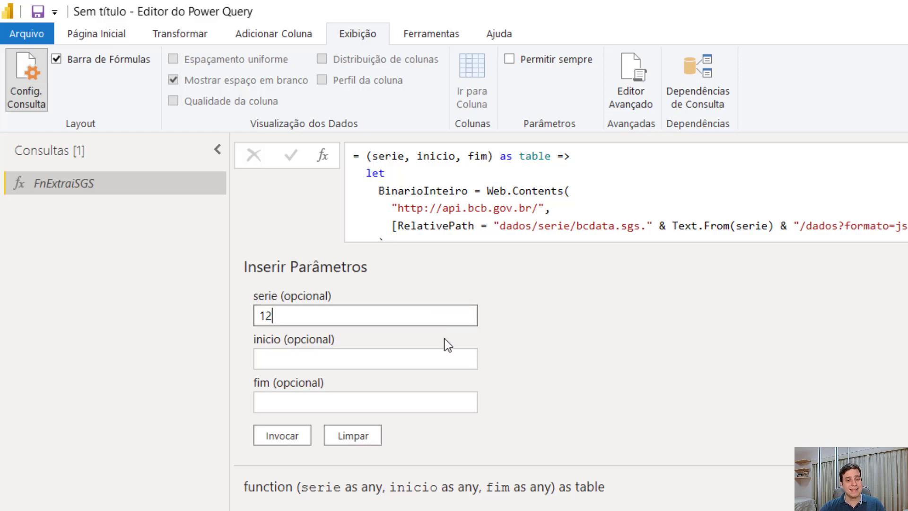
click(299, 445)
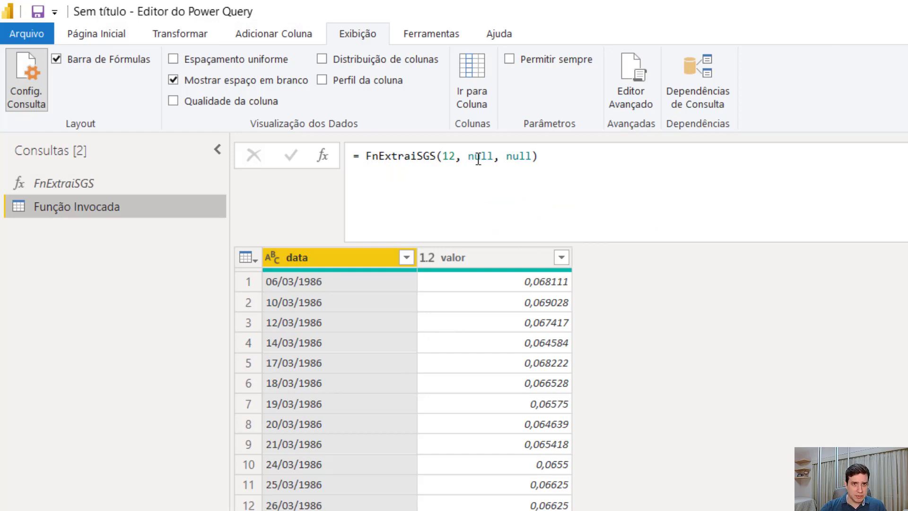
- Replace the first null argument in the invoked function's formula with #date(1/1/2008) as the start date
drag(467, 158, 490, 156)
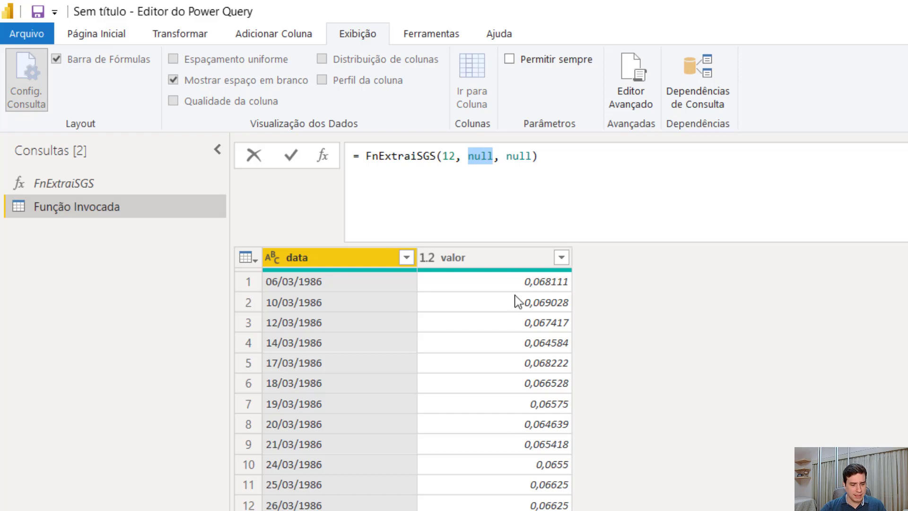
text(#date()
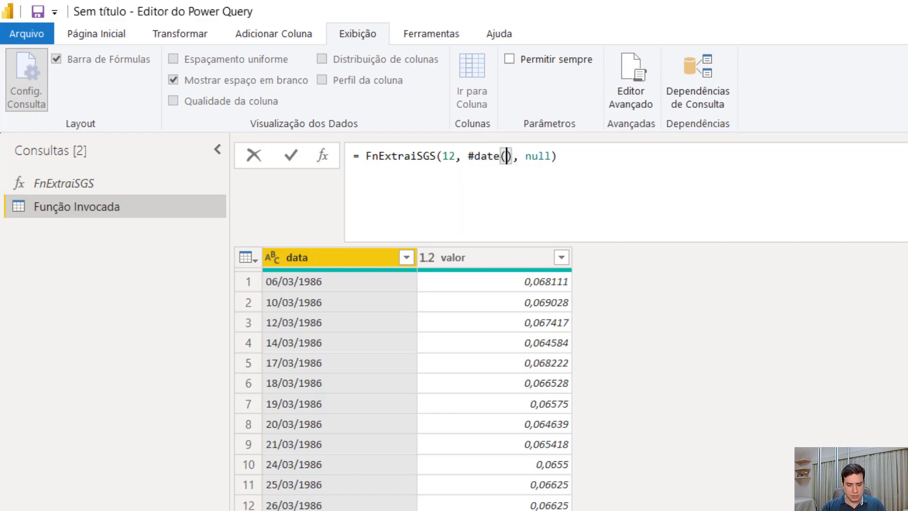
text(1/12018)
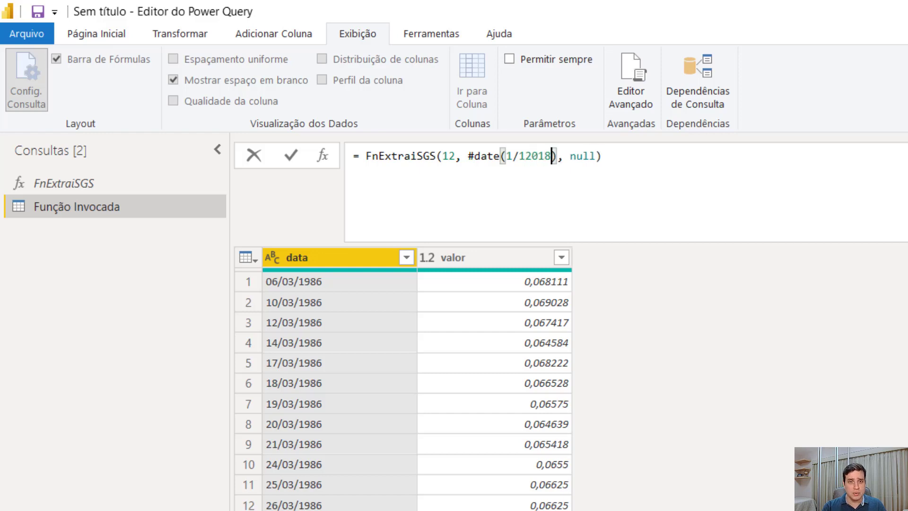
key(Left)
key(Left)
key(Left)
key(Left)
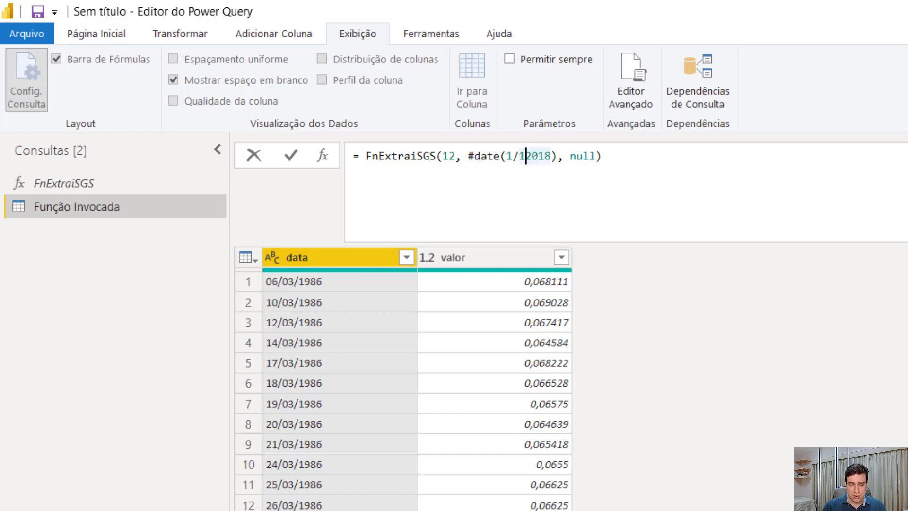
text(/)
key(Right)
key(Right)
key(Delete)
key(Delete)
text(08)
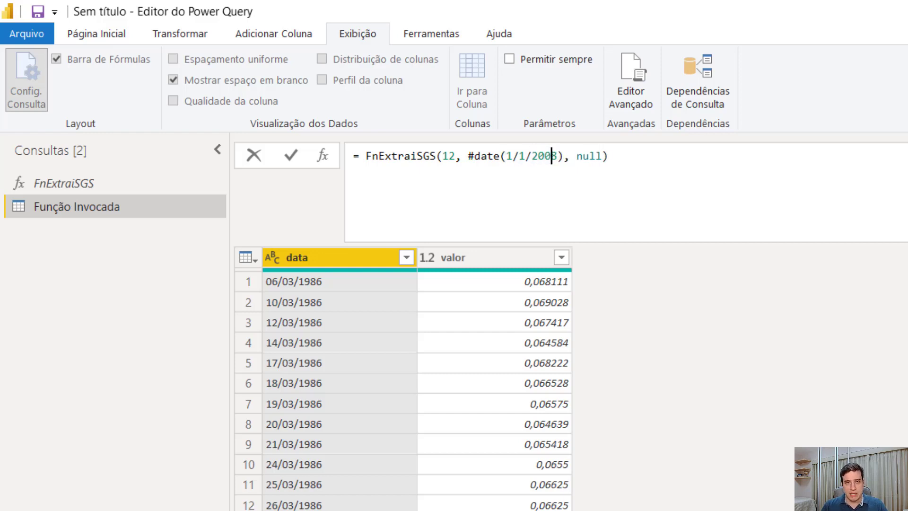
- Replace the remaining null argument in the invoked function's formula with #date(1/11/2021) as the end date and apply it
key(Right)
key(Right)
key(Right)
key(ctrl+shift+Right)
key(Delete)
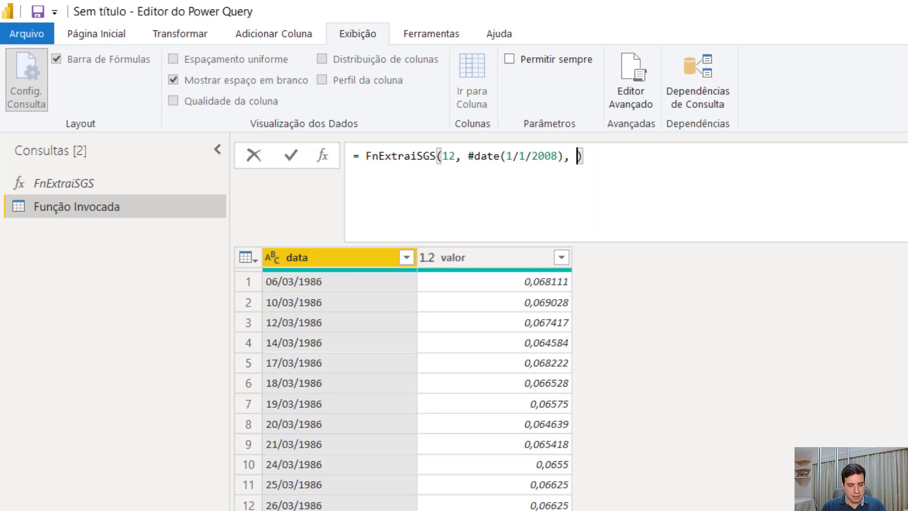
text(#date()
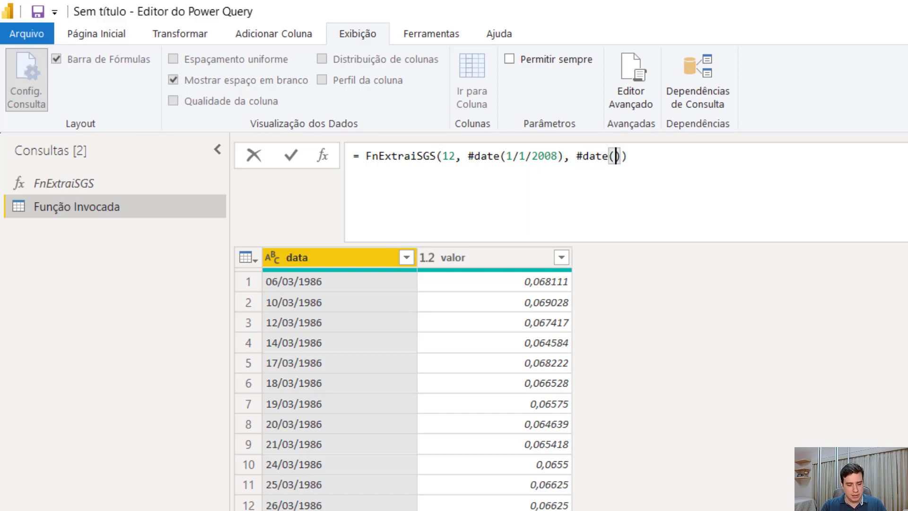
text(1/11/2012)
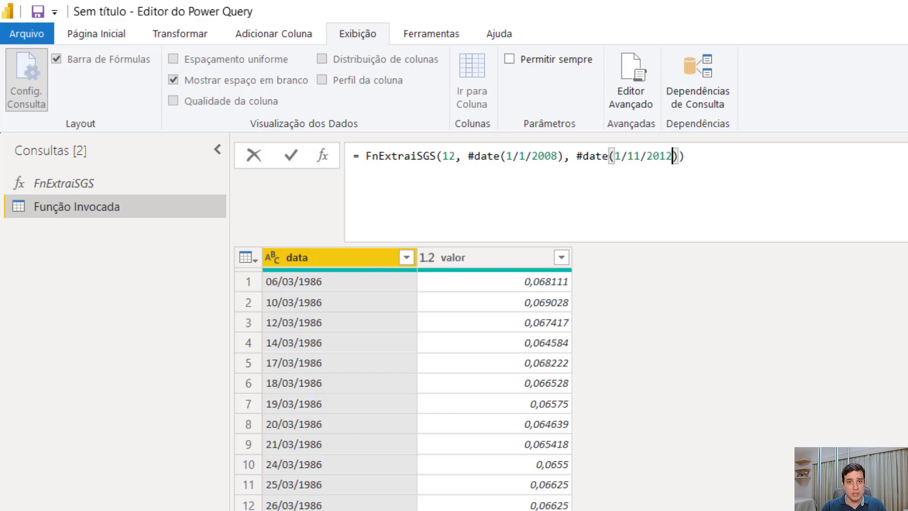
key(BackSpace)
key(BackSpace)
text(21)
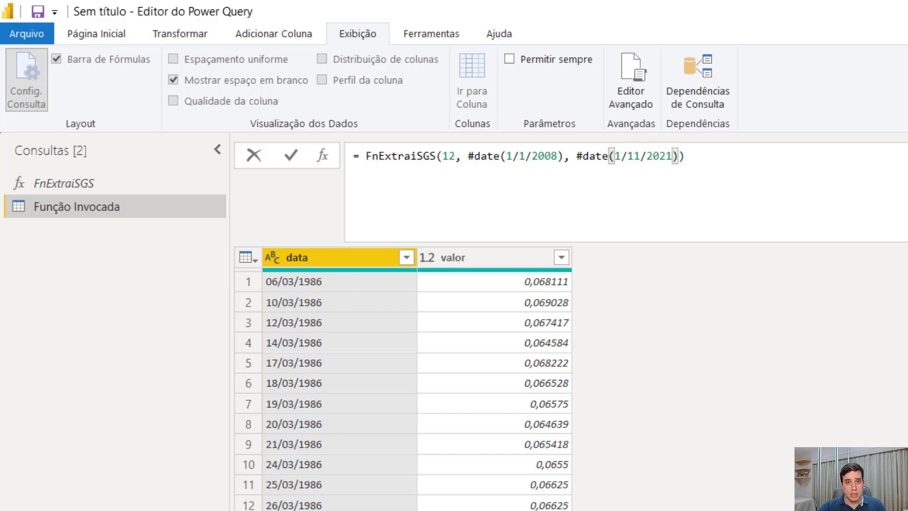
key(Return)
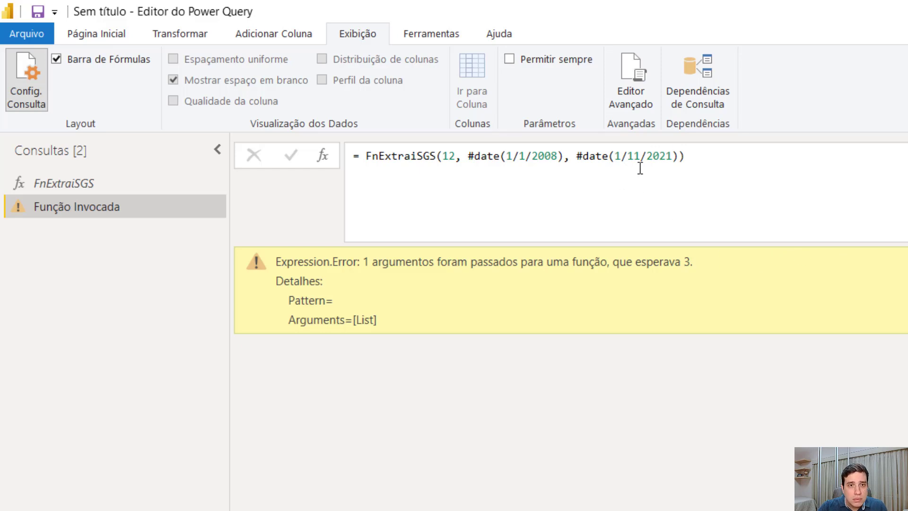
- Rewrite the start date argument in the FnExtraiSGS formula as #date(2008,1,1)
click(519, 160)
key(BackSpace)
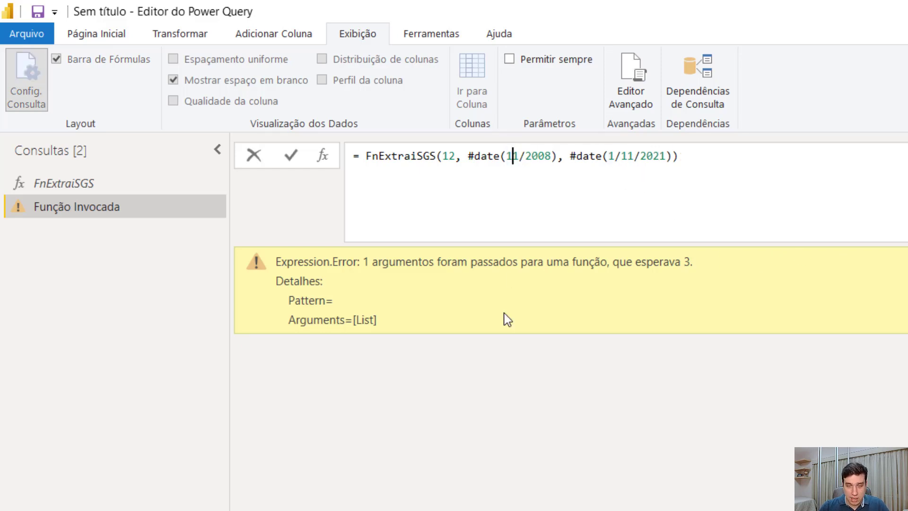
key(BackSpace)
key(Delete)
key(Delete)
key(Delete)
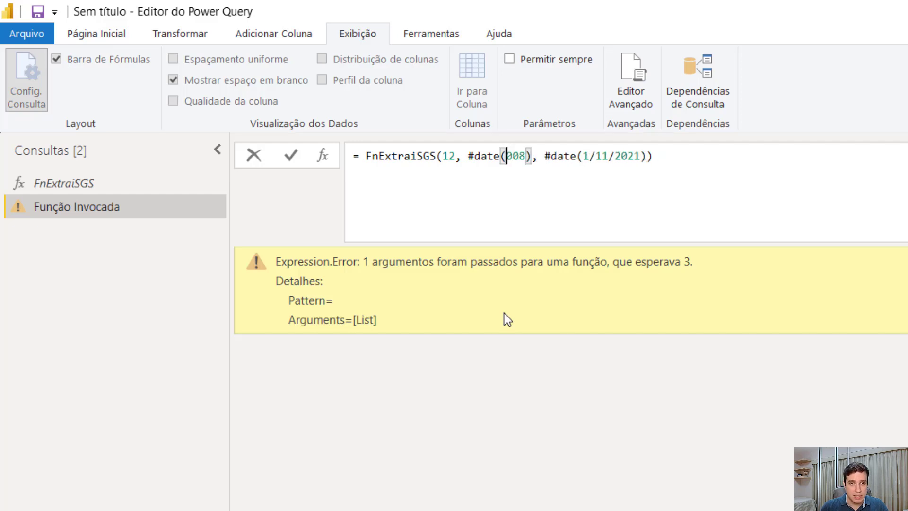
text(2)
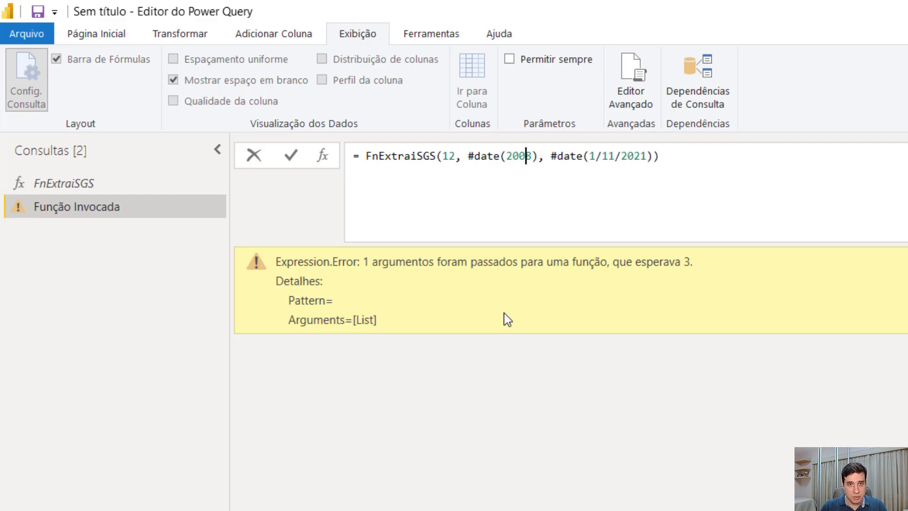
key(Right)
key(Right)
key(Right)
text(,1,1)
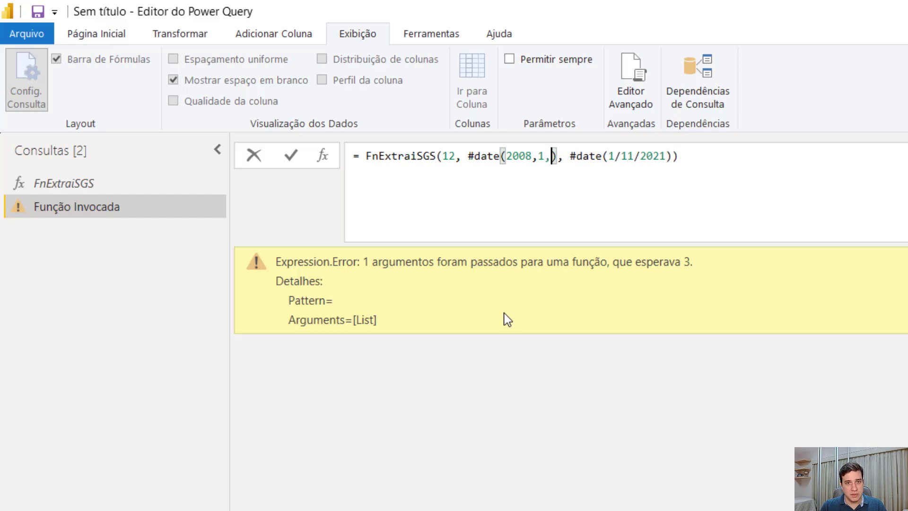
- Rewrite the end date argument in the FnExtraiSGS formula as #date(2021,11,1) and apply the formula
key(Right)
key(Right)
key(Right)
key(Right)
key(Right)
key(Right)
key(Right)
key(Right)
key(Right)
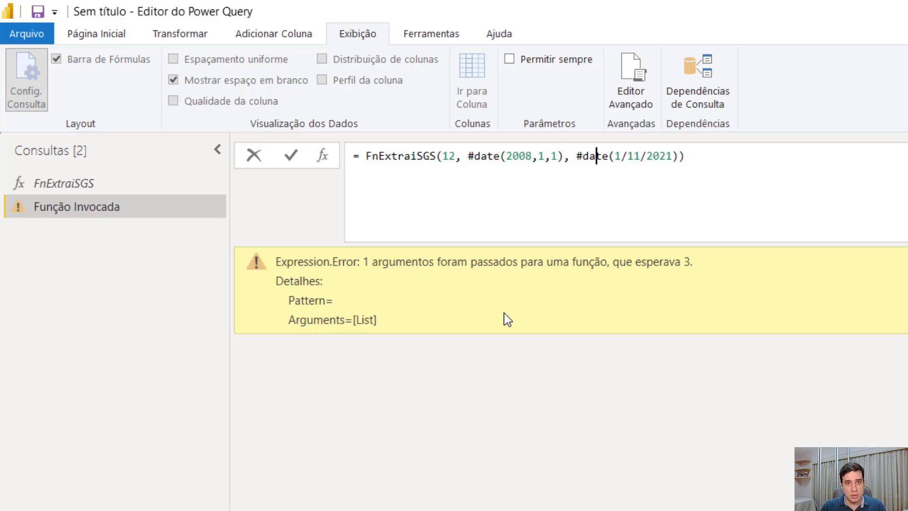
key(shift+Right)
key(shift+Right)
key(shift+Right)
key(shift+Right)
key(shift+Right)
key(shift+Right)
key(shift+Right)
key(shift+Right)
key(shift+Right)
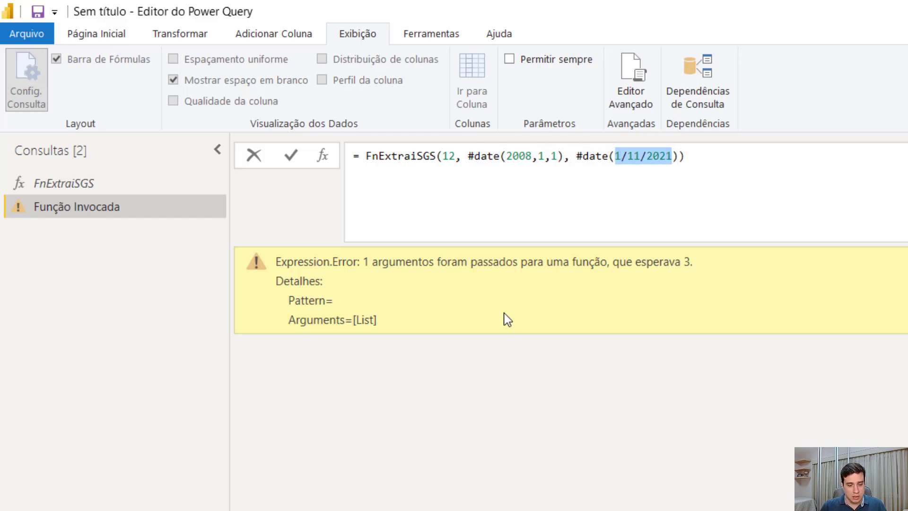
key(BackSpace)
text(2021)
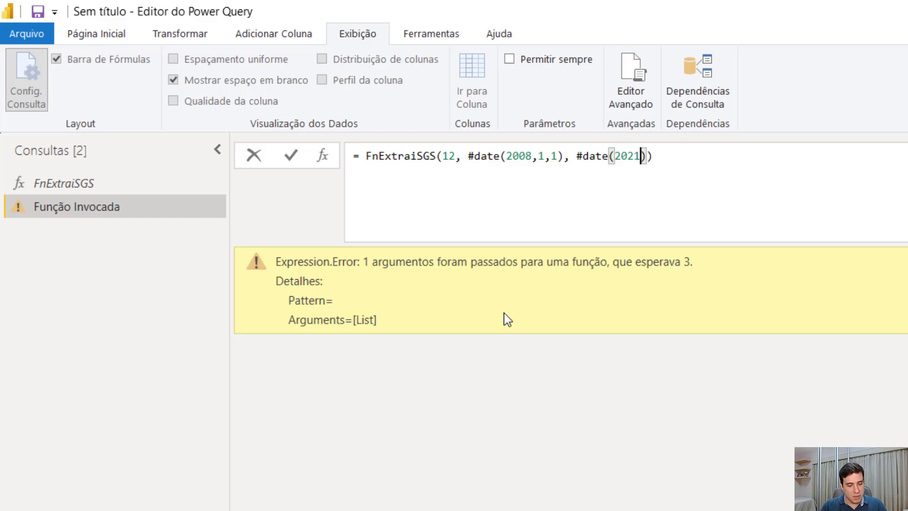
text(,1)
text(1)
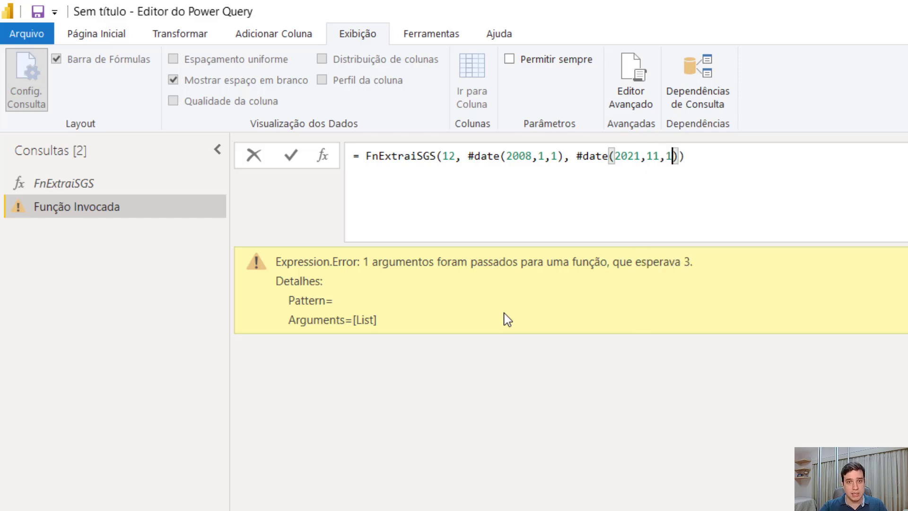
key(Return)
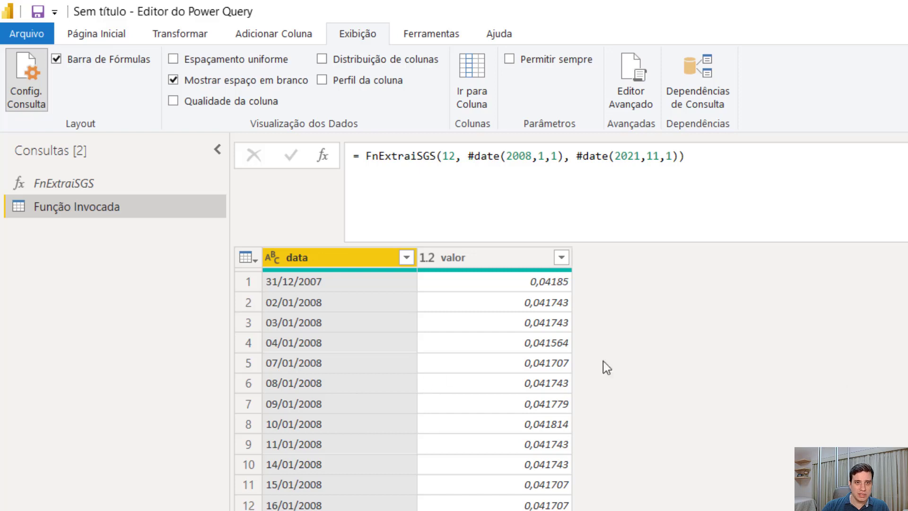
- Add an index column starting from 1 to the Função Invocada table
scroll(854, 381, down, 20)
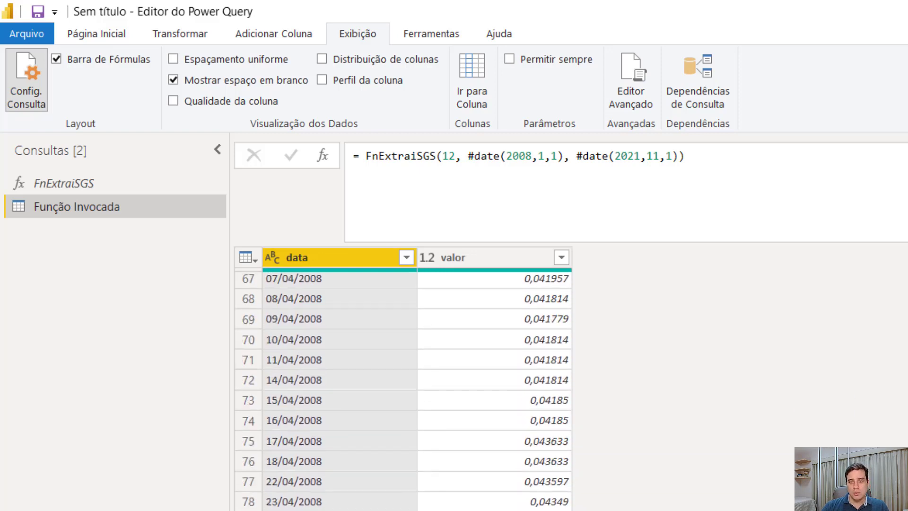
scroll(403, 391, up, 20)
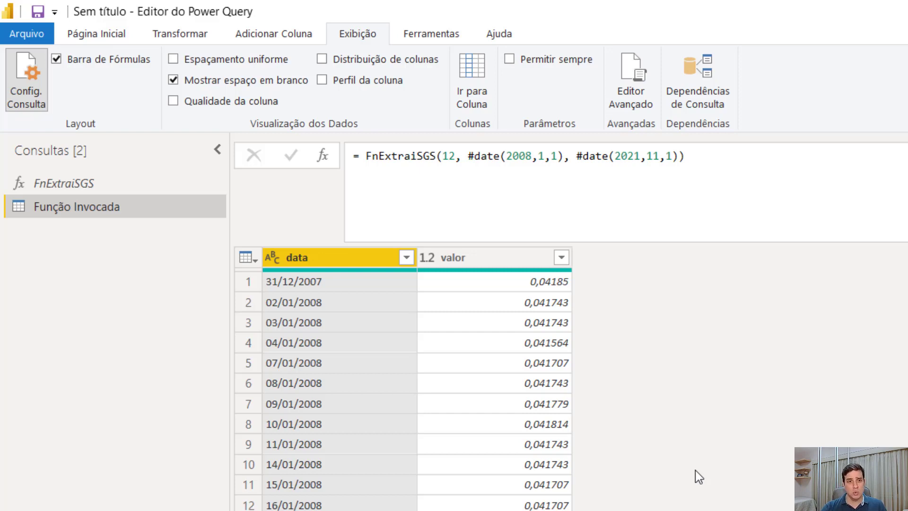
click(248, 260)
mouse_move(492, 410)
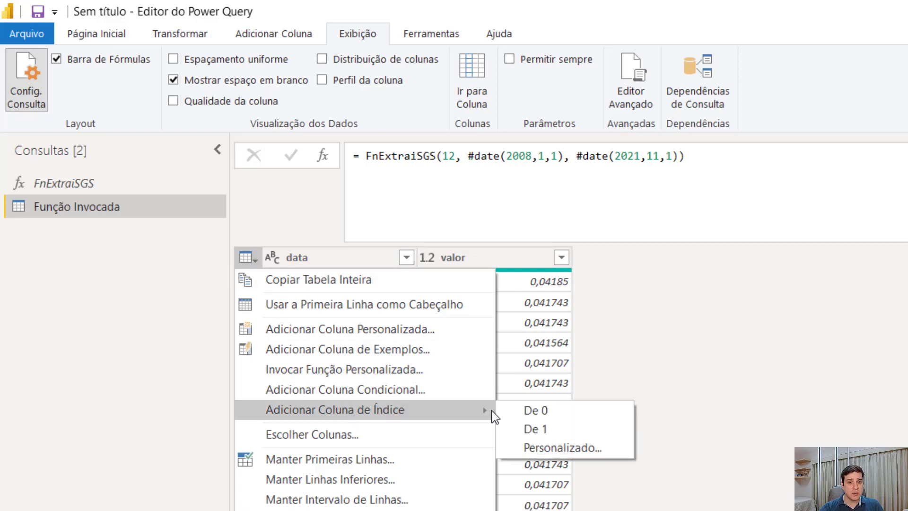
click(570, 438)
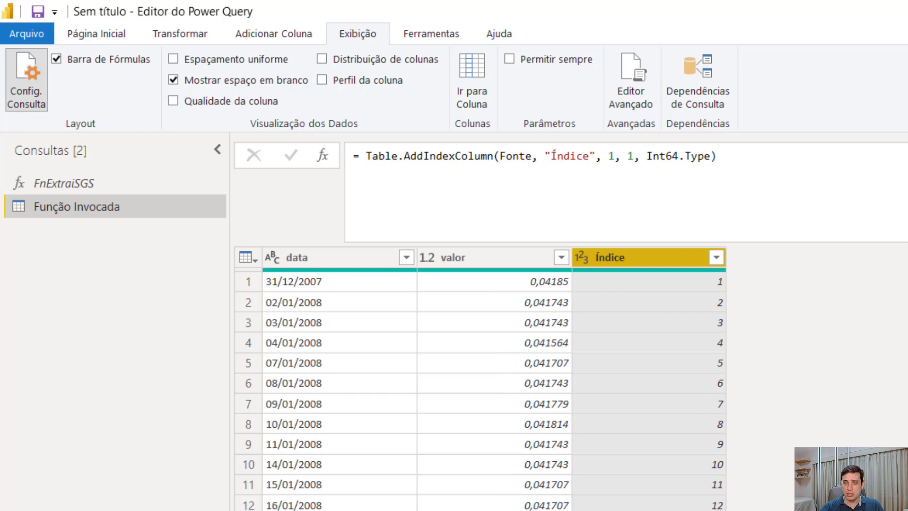
- Rename the applied step Índice Adicionado as Aux
right_click(809, 222)
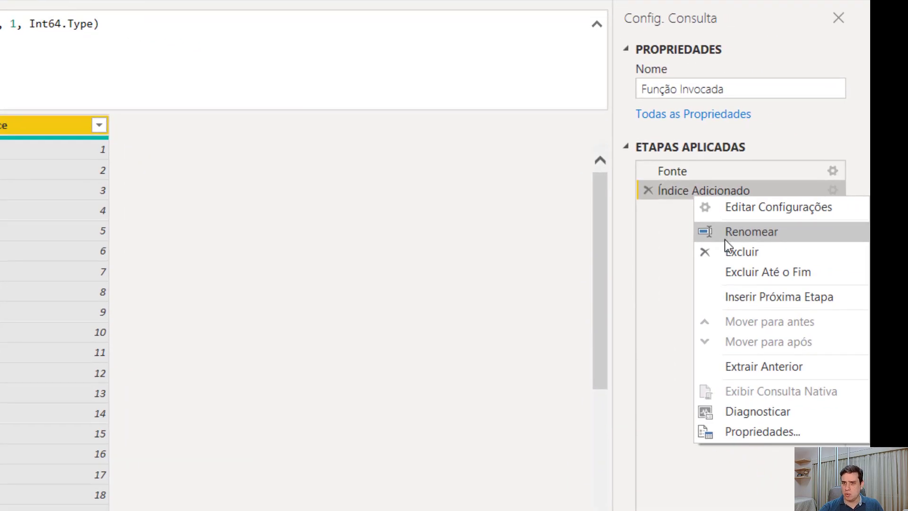
click(726, 239)
text(Aux)
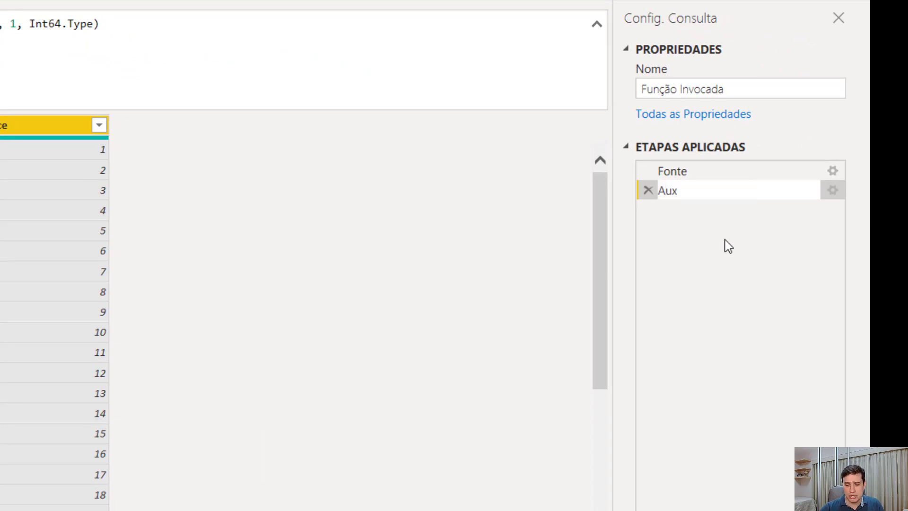
key(shift+Left)
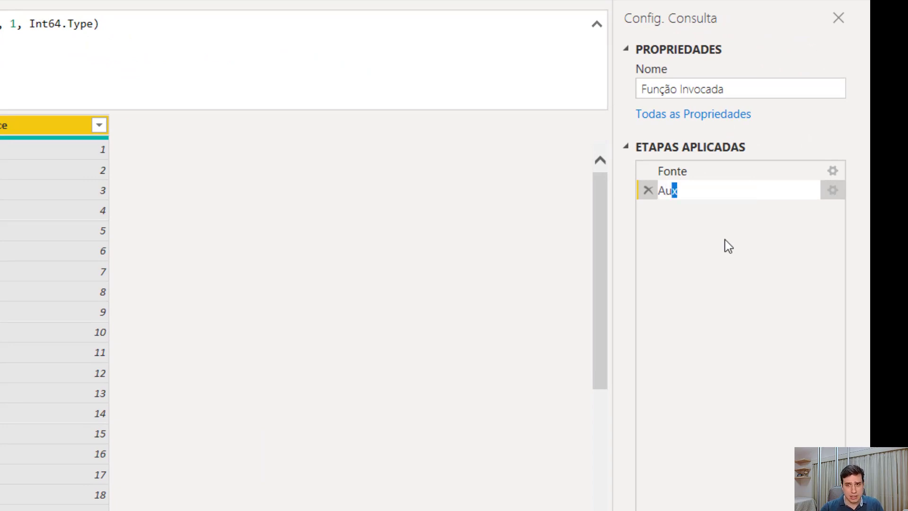
key(shift+Left)
key(shift+Left)
key(BackSpace)
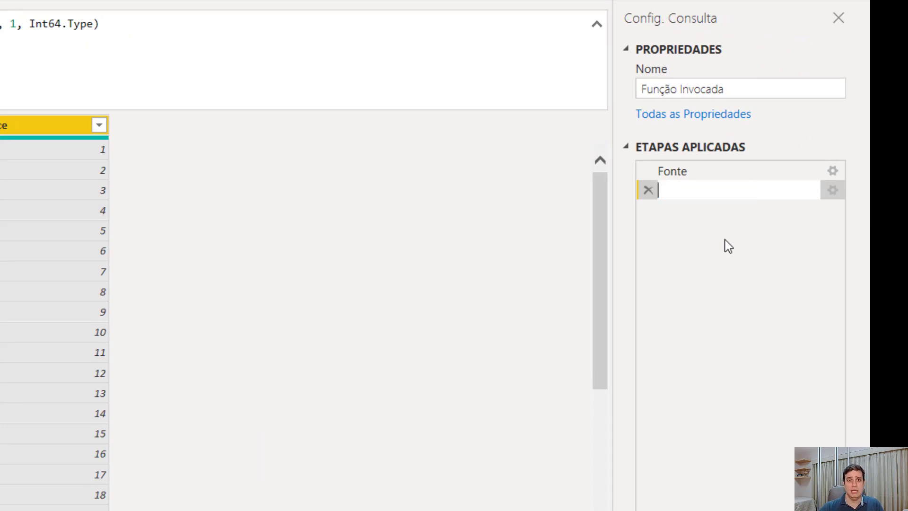
text(Aux)
key(Return)
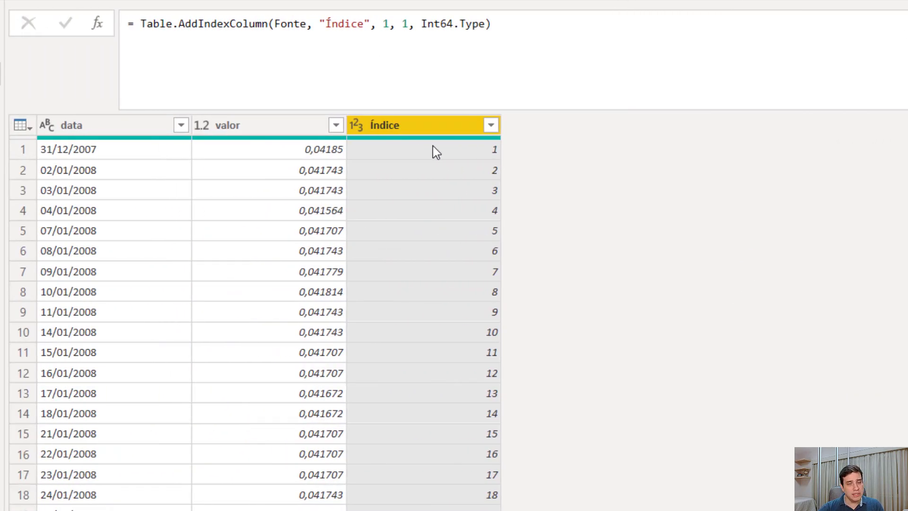
- Add a custom column named Personalizar with the formula Aux[valor] and preview the list in its first row
click(18, 127)
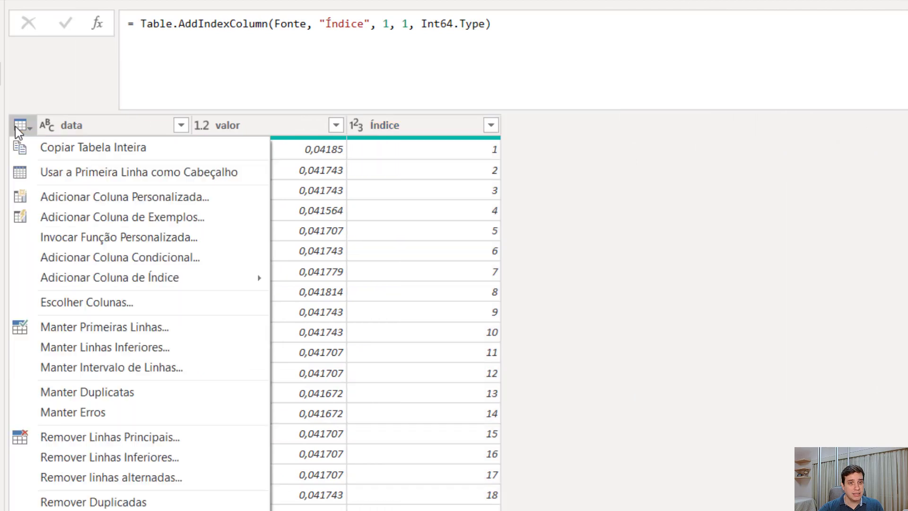
click(94, 199)
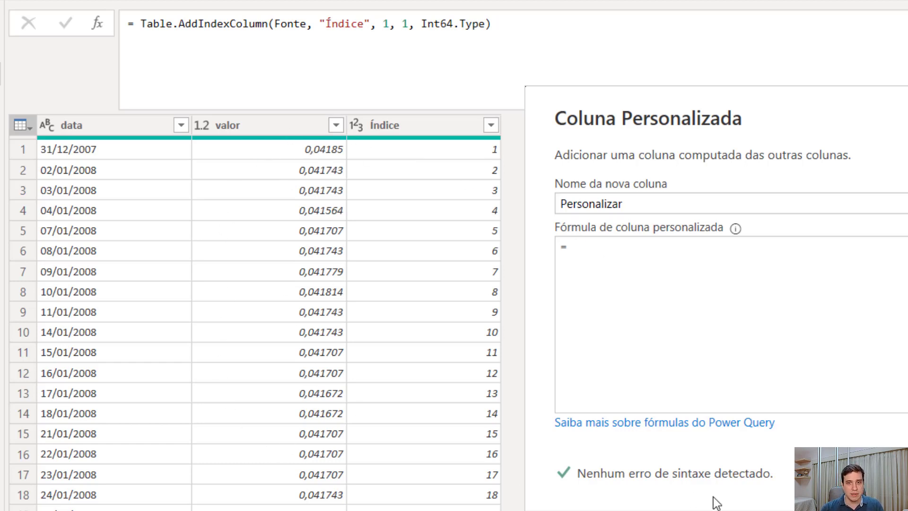
text(Aux)
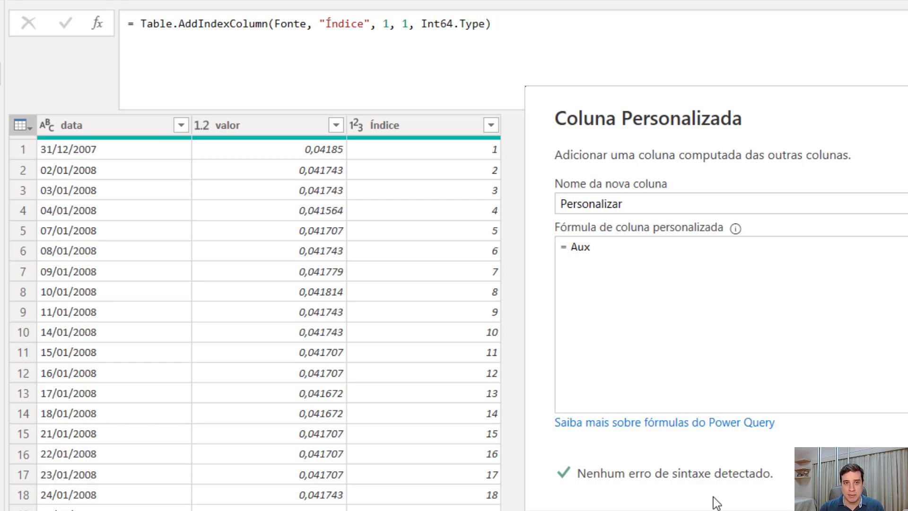
text([)
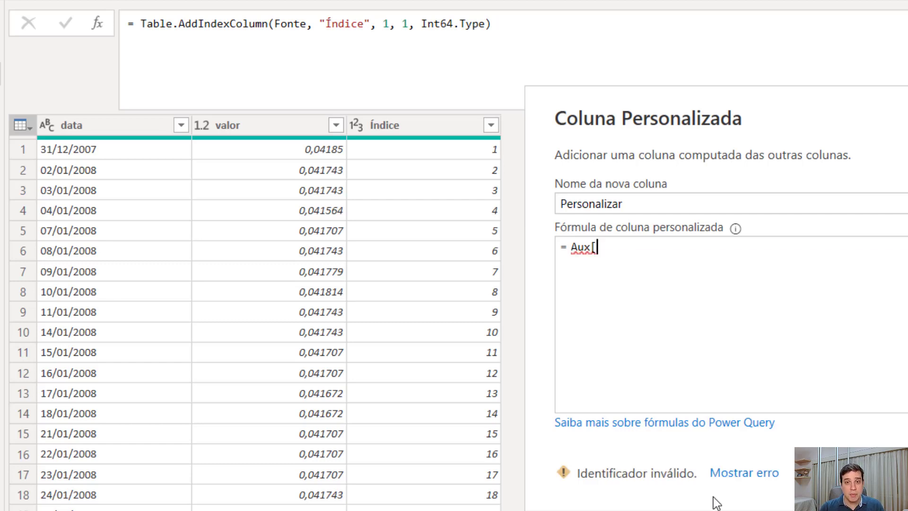
text(valo)
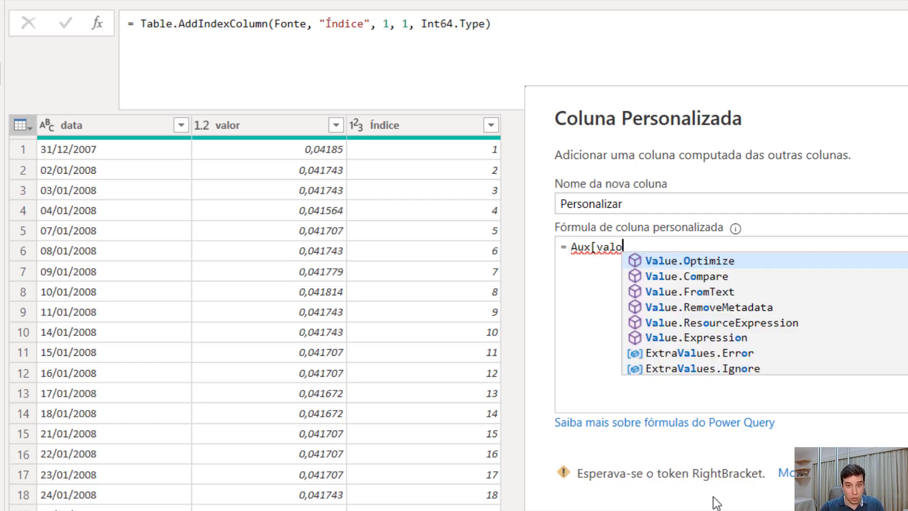
text(r])
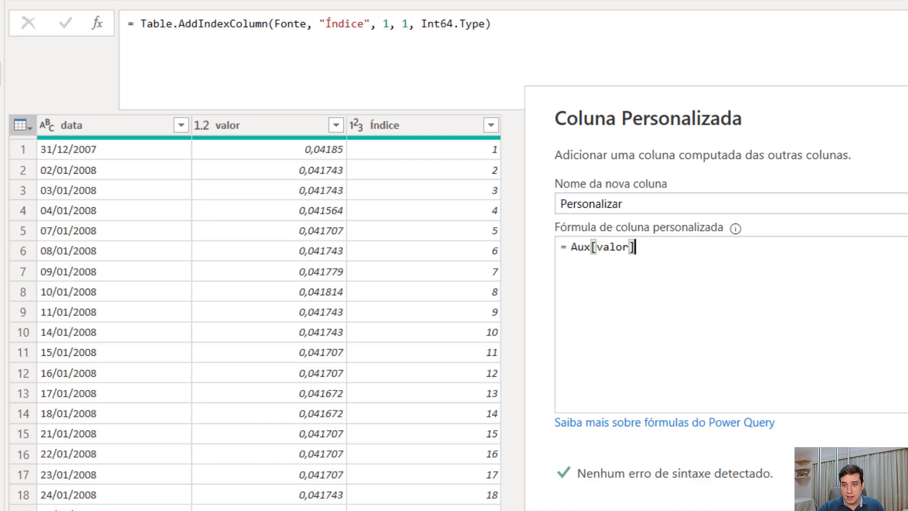
key(Return)
click(542, 152)
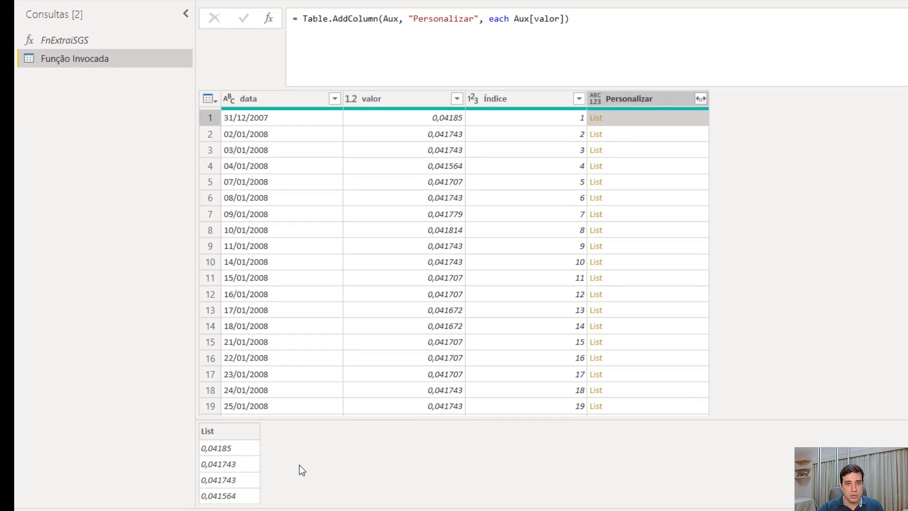
- Wrap Aux[valor] in the Personalizar column formula as List.FirsN(Aux[valor],3) and apply the formula
click(514, 19)
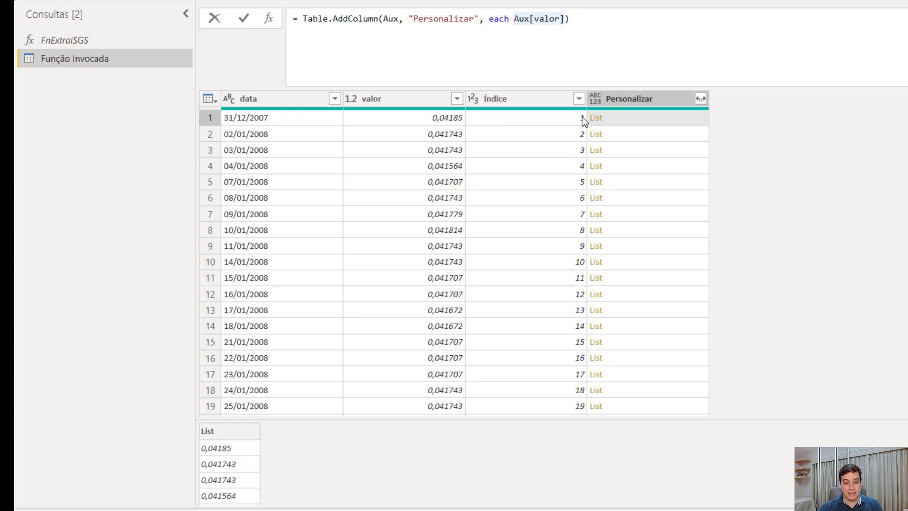
text(L)
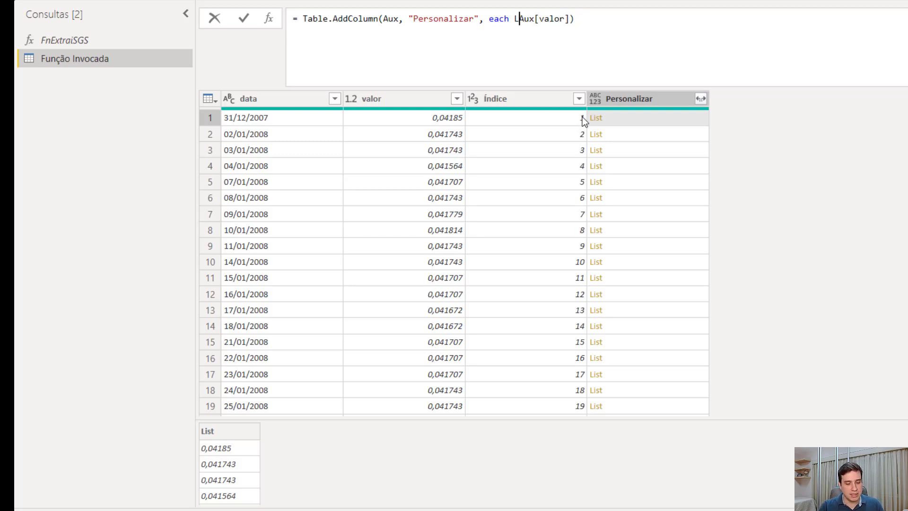
text(ist.Firs)
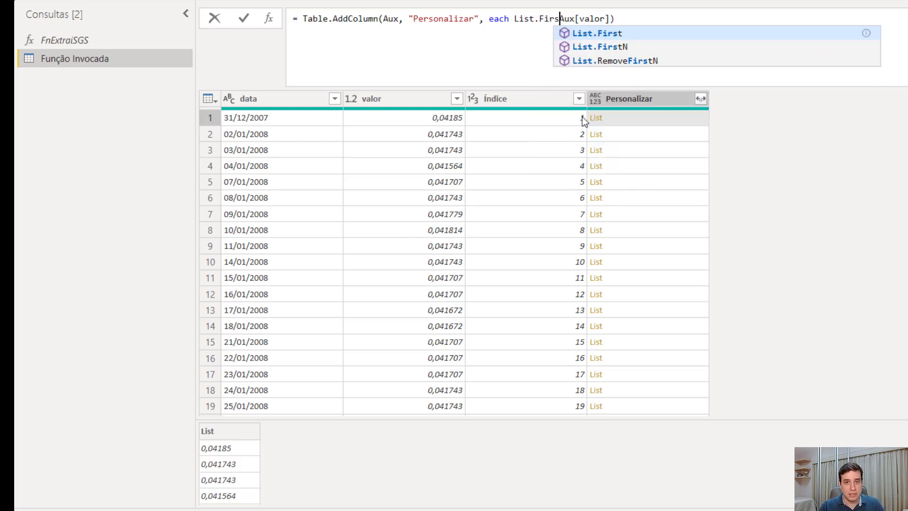
text(N()
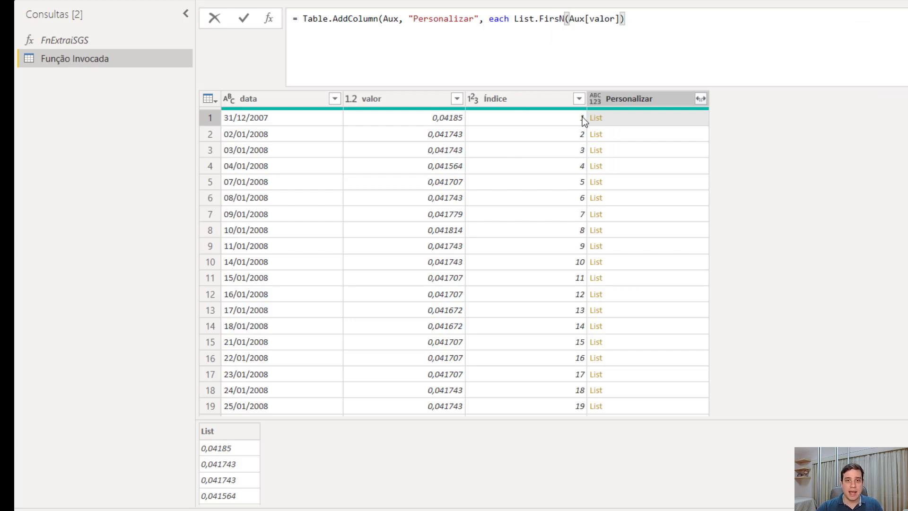
click(675, 24)
key(Left)
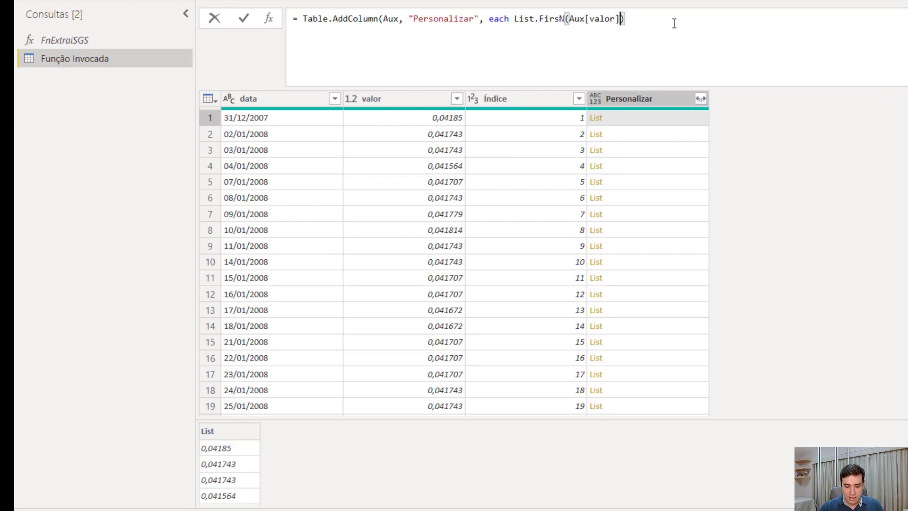
text(,3))
key(End)
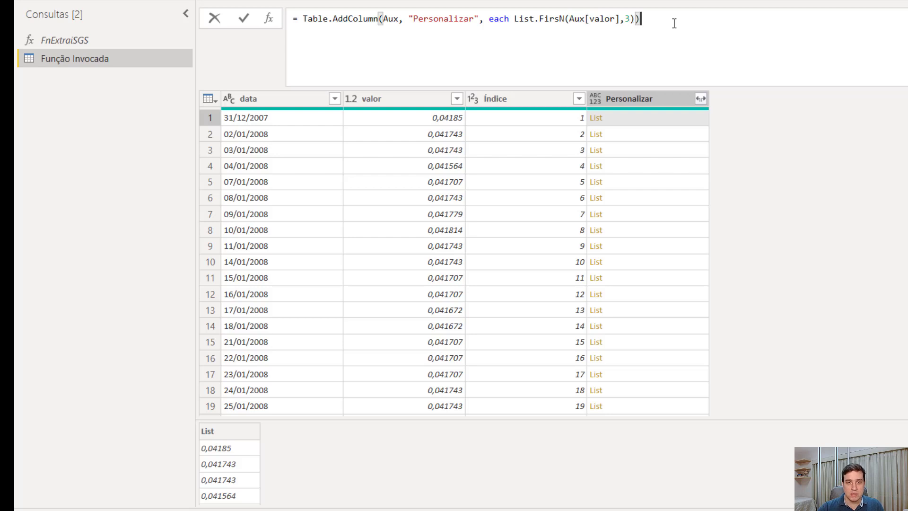
key(Return)
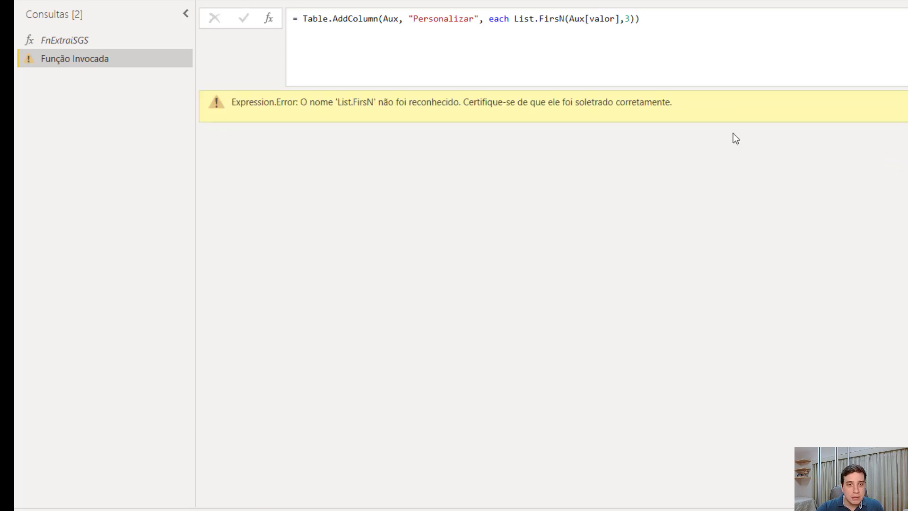
- Correct the function name in the formula to List.FirstN, apply it and preview a resulting list in the Personalizar column
click(560, 19)
text(t)
key(Return)
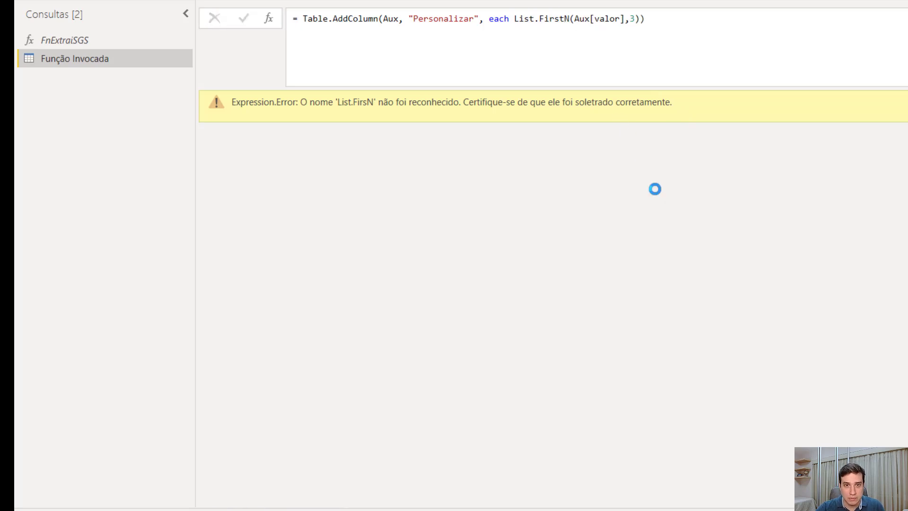
click(620, 119)
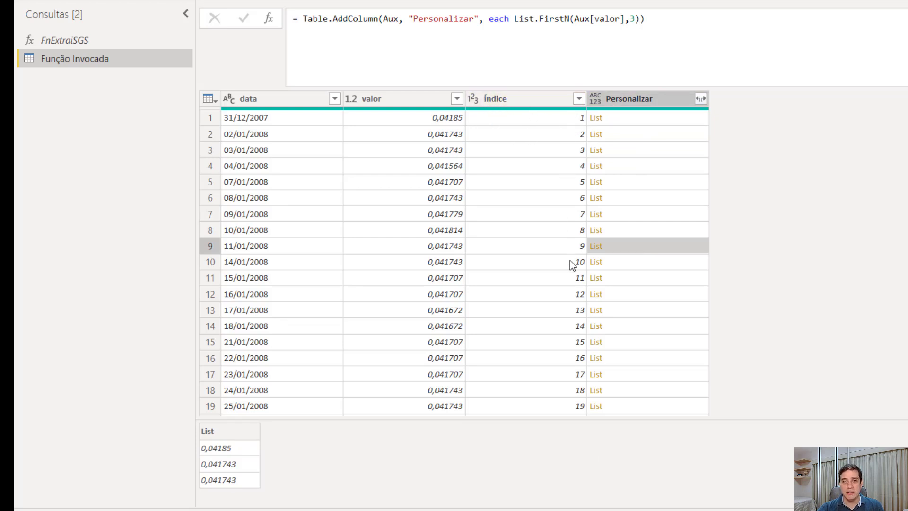
- Set the second argument of List.FirstN to [Índice], apply the formula and preview the lists in rows 2 to 4
click(636, 19)
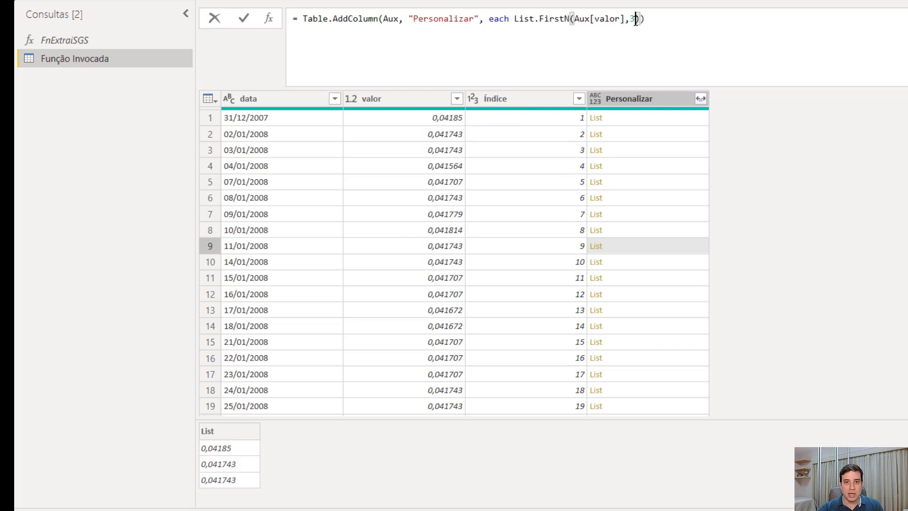
key(BackSpace)
text([í)
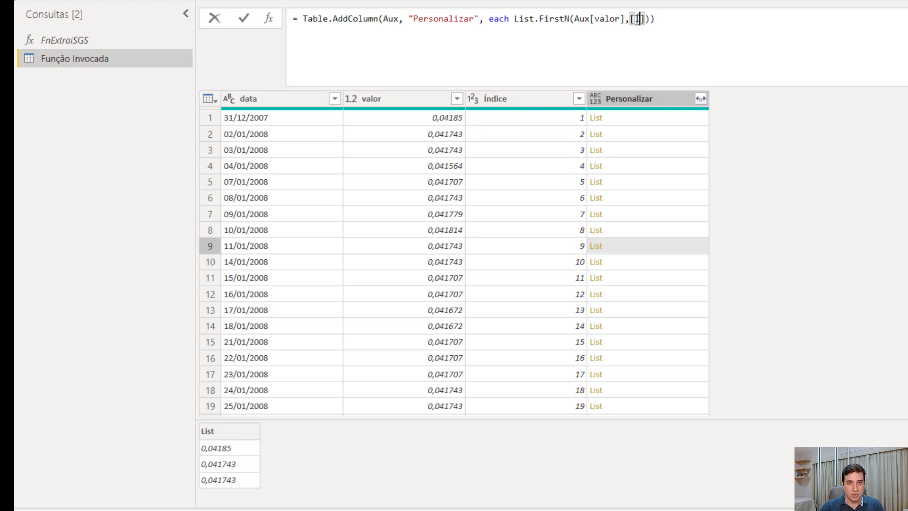
text(ndice)
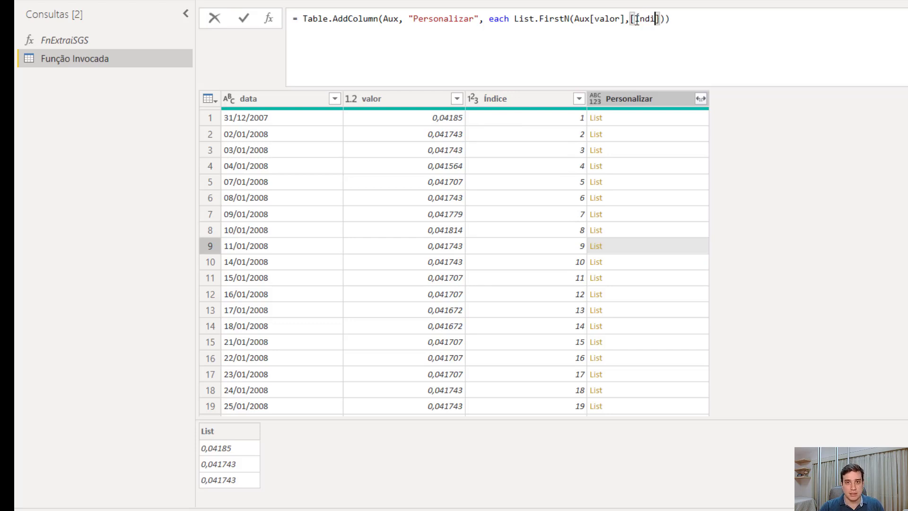
key(Return)
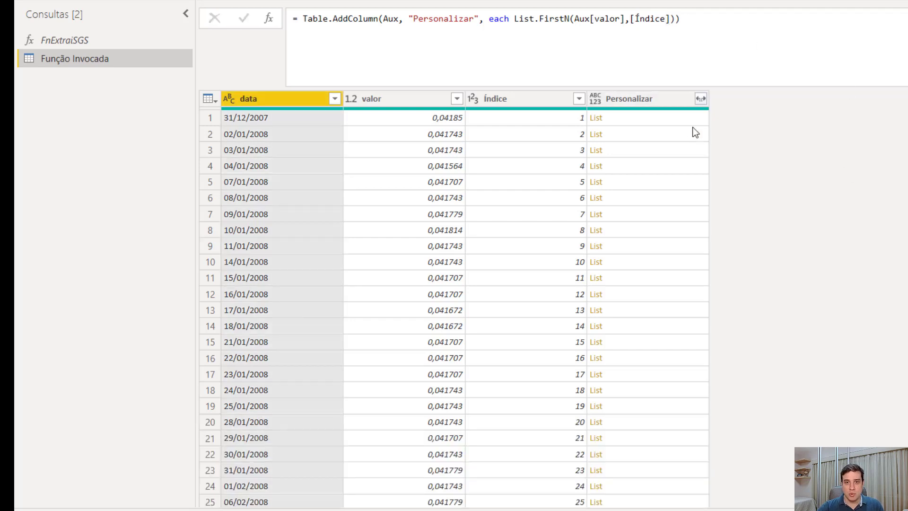
click(686, 133)
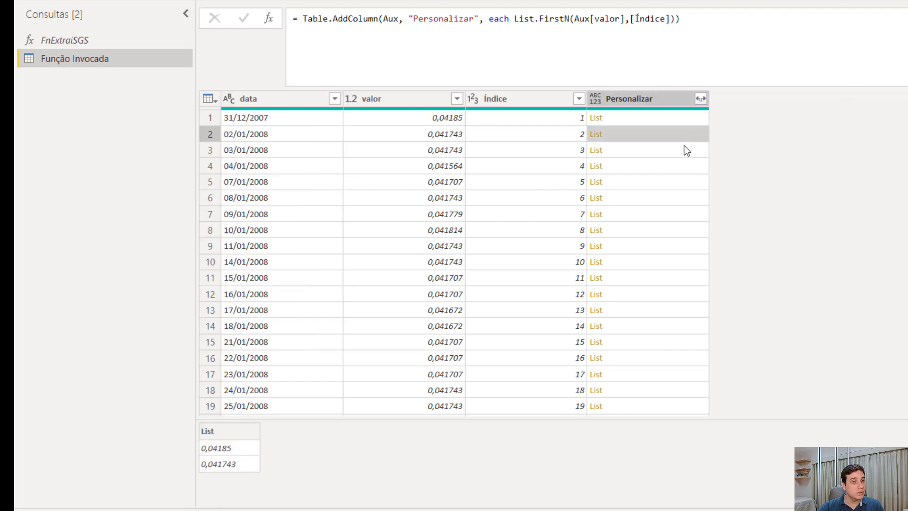
click(683, 156)
click(680, 166)
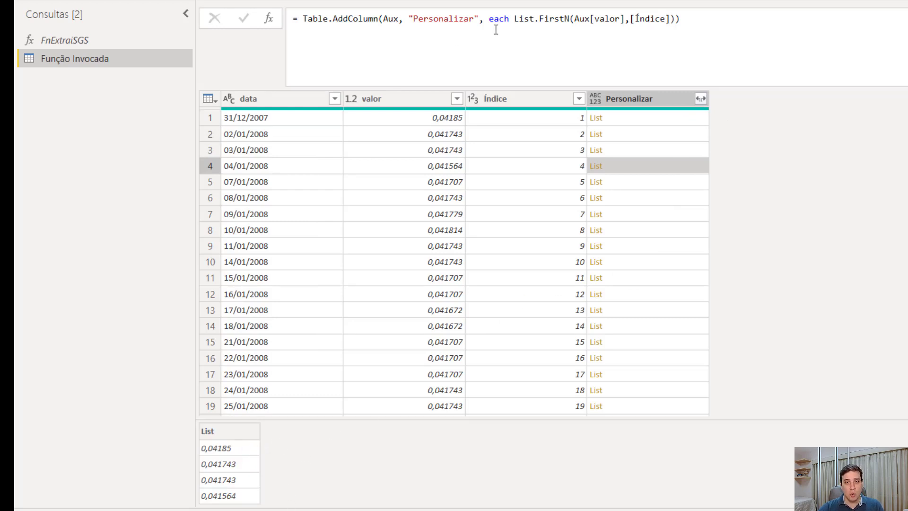
- Wrap the List.FirstN expression in List.Transform with the transformation each _+1 and apply the formula
click(514, 19)
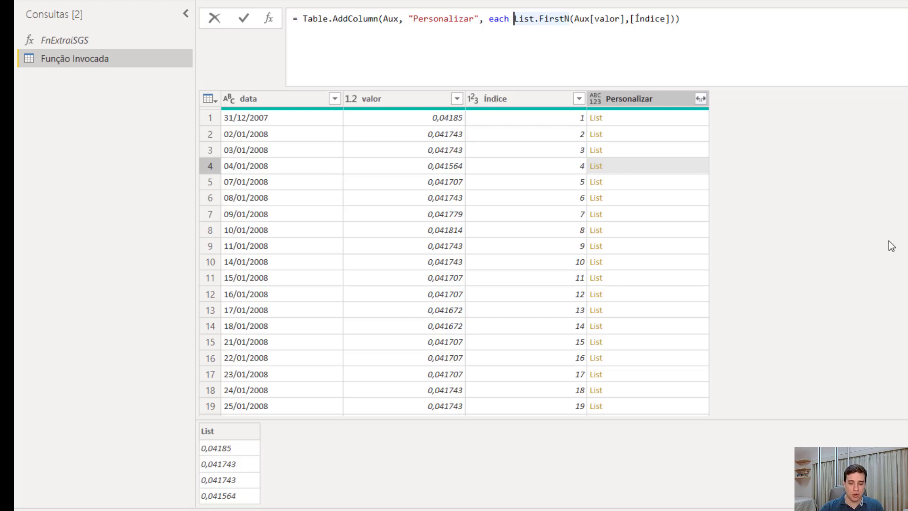
text(List.T)
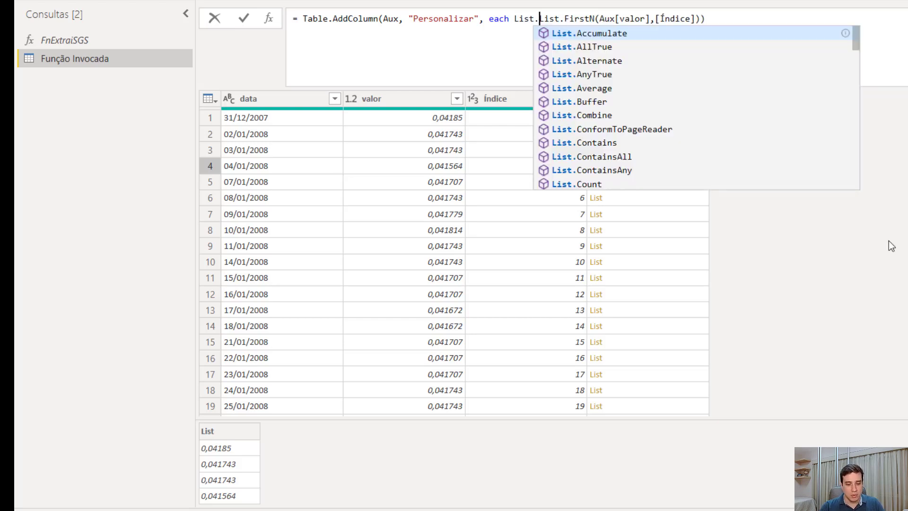
text(ransform()
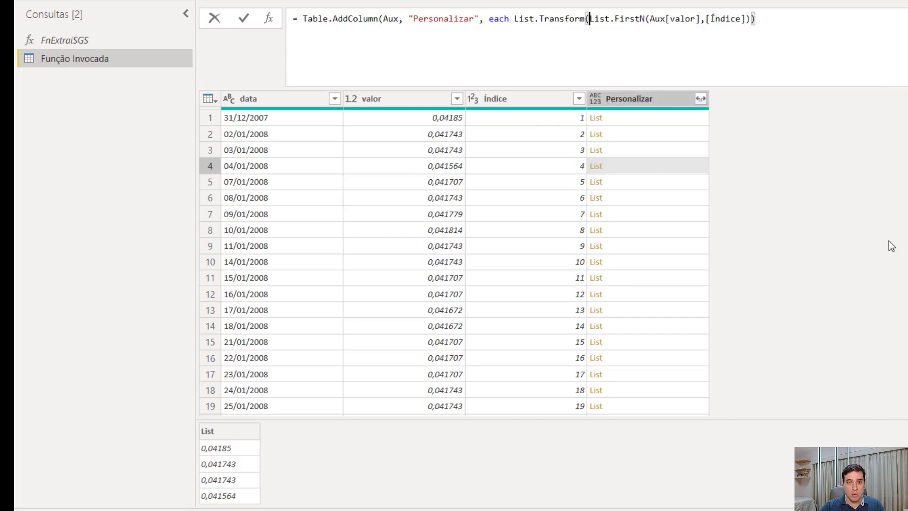
click(770, 18)
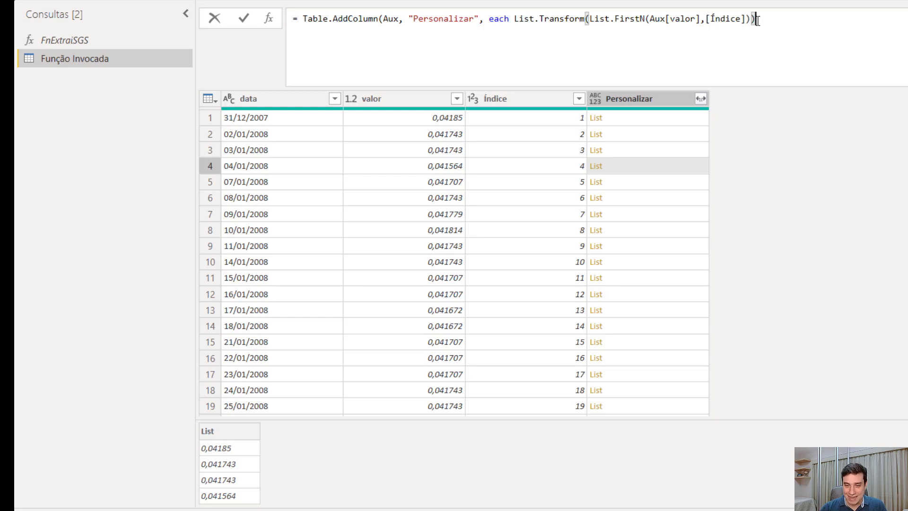
key(Left)
text(,)
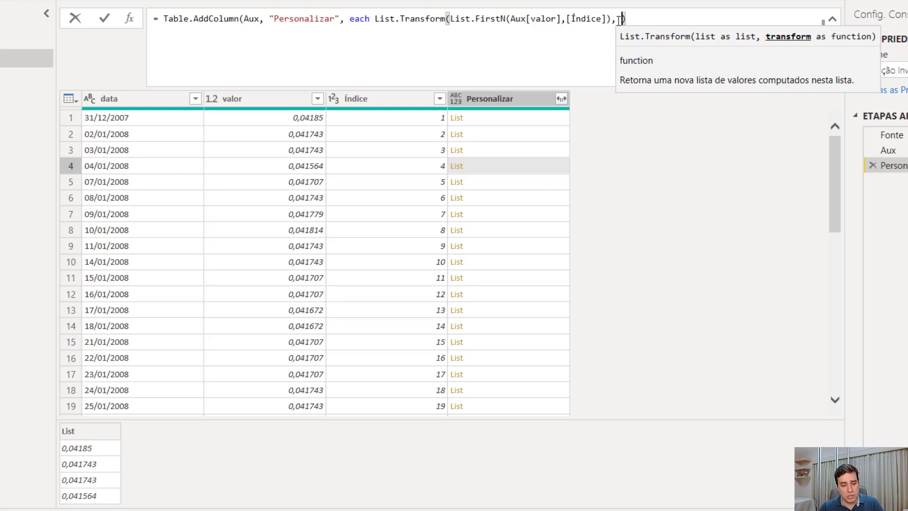
text(each )
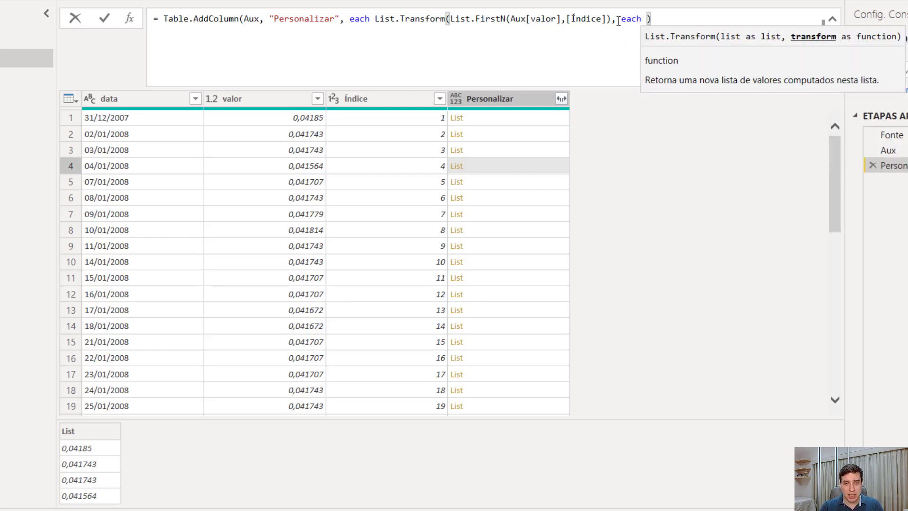
text(_)
text(+1)
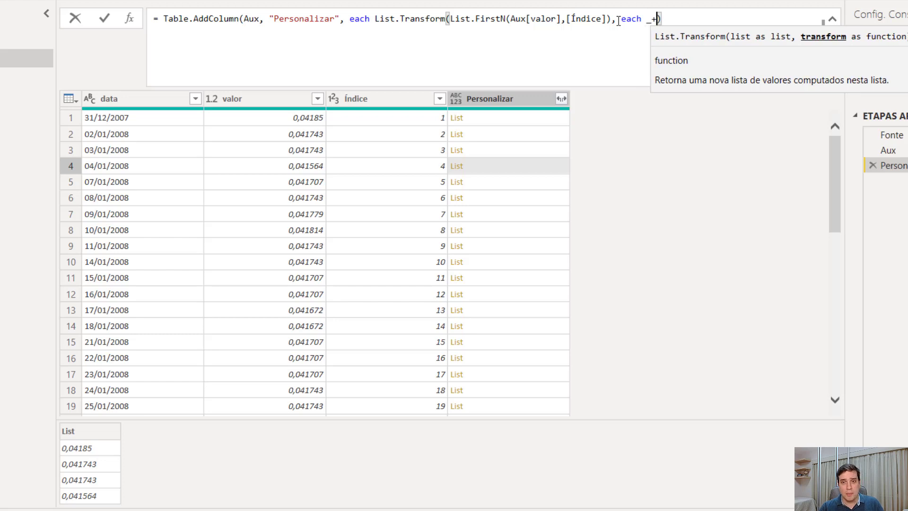
key(Return)
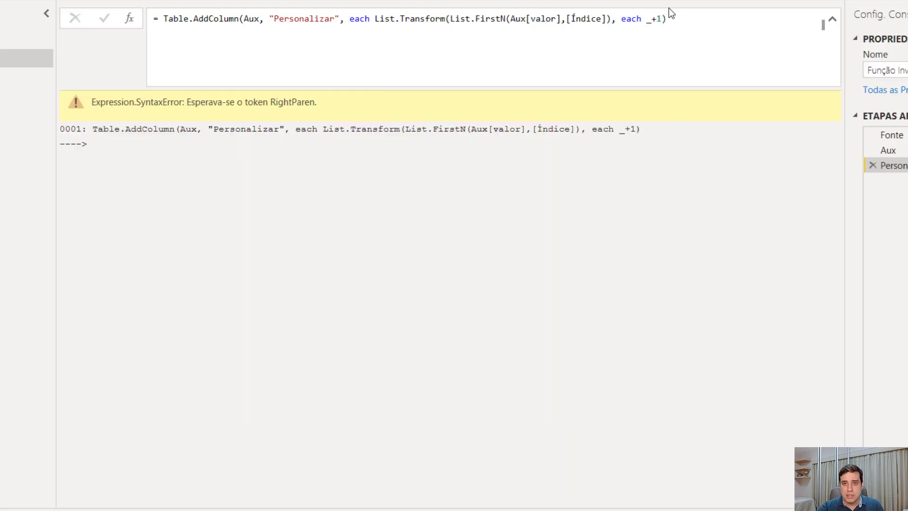
- Add the missing closing parenthesis to the formula, apply it and preview the lists in the first four rows of Personalizar
click(681, 18)
text())
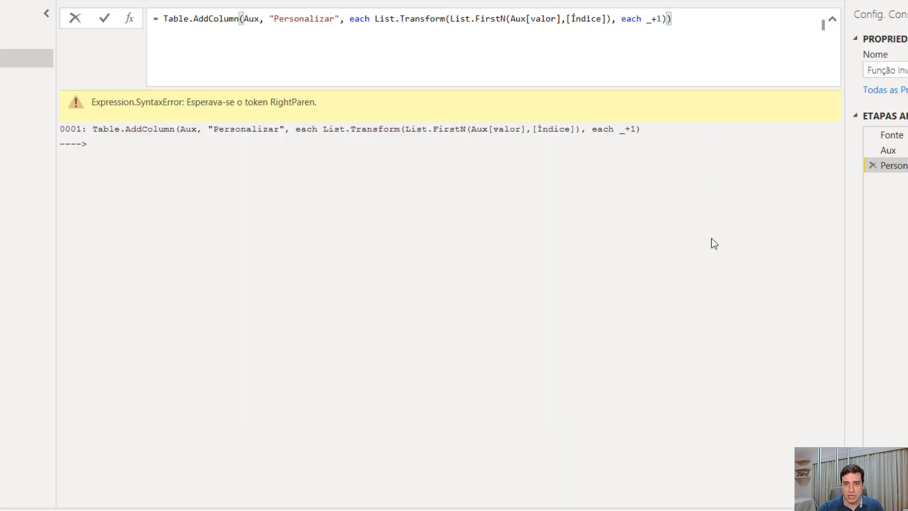
key(Return)
click(493, 115)
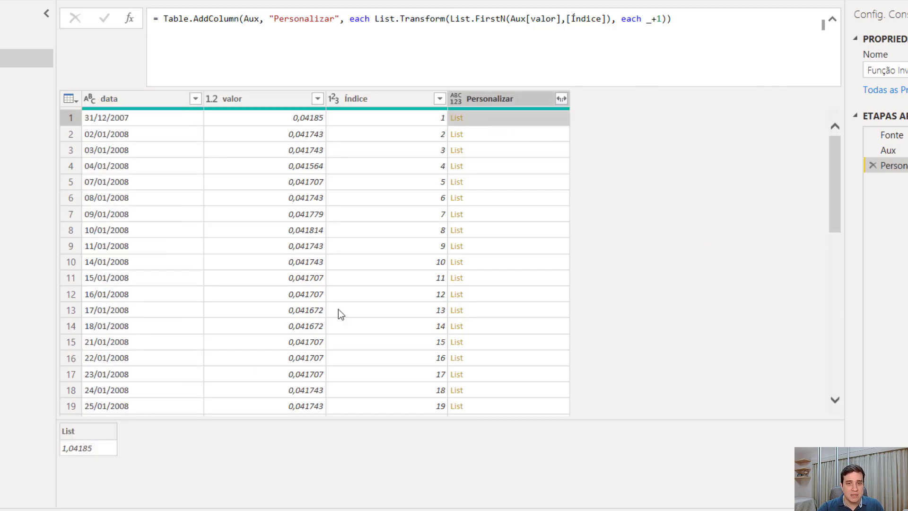
click(523, 135)
click(527, 160)
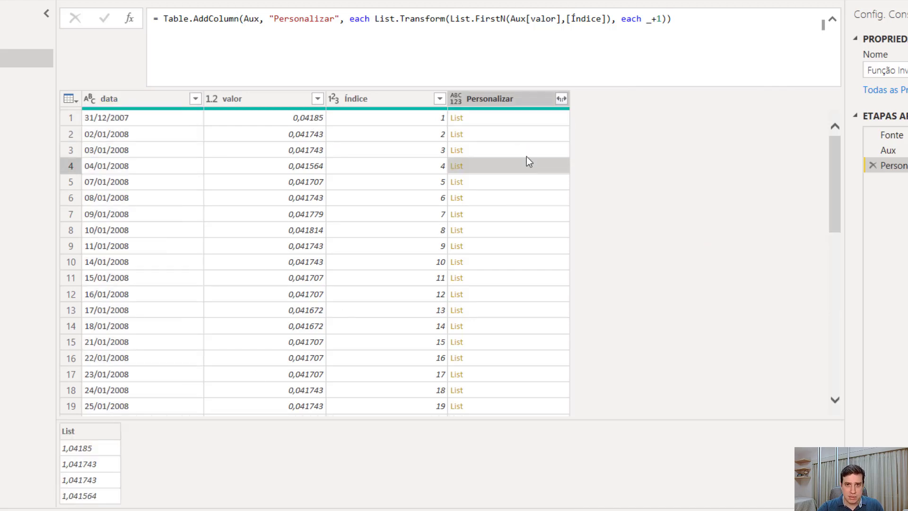
click(528, 151)
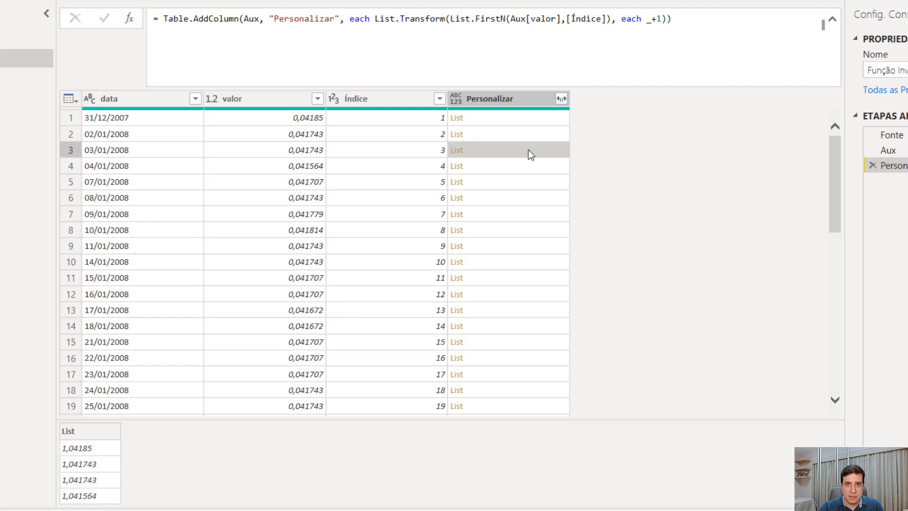
- Wrap the List.Transform expression in List.Product, close the parenthesis and apply the formula
click(375, 21)
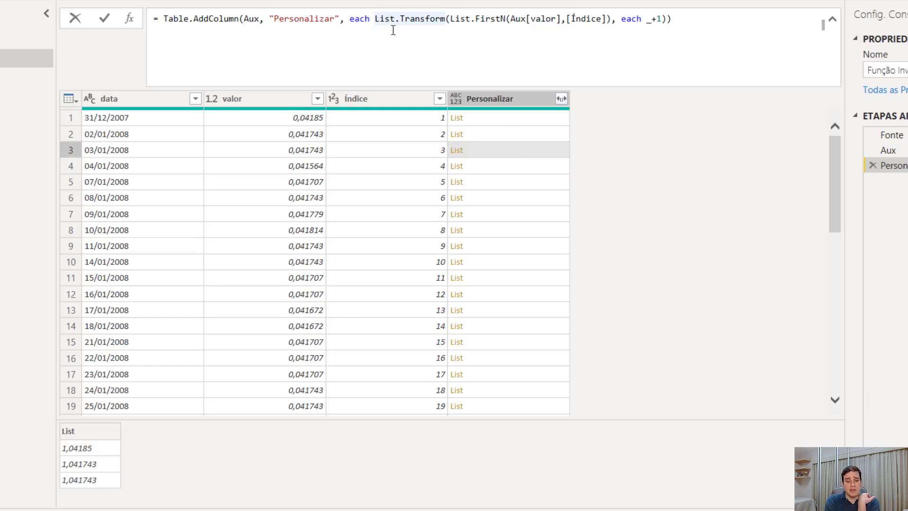
text(t.Produc)
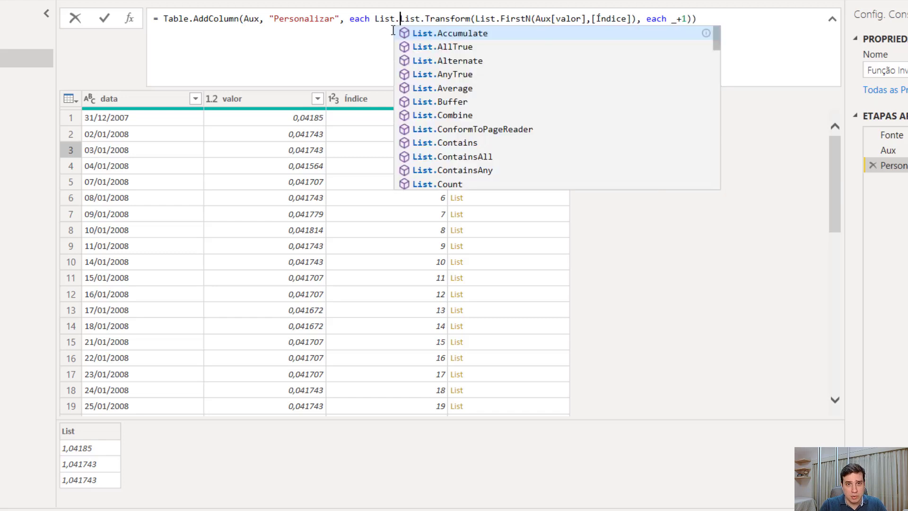
text(t)
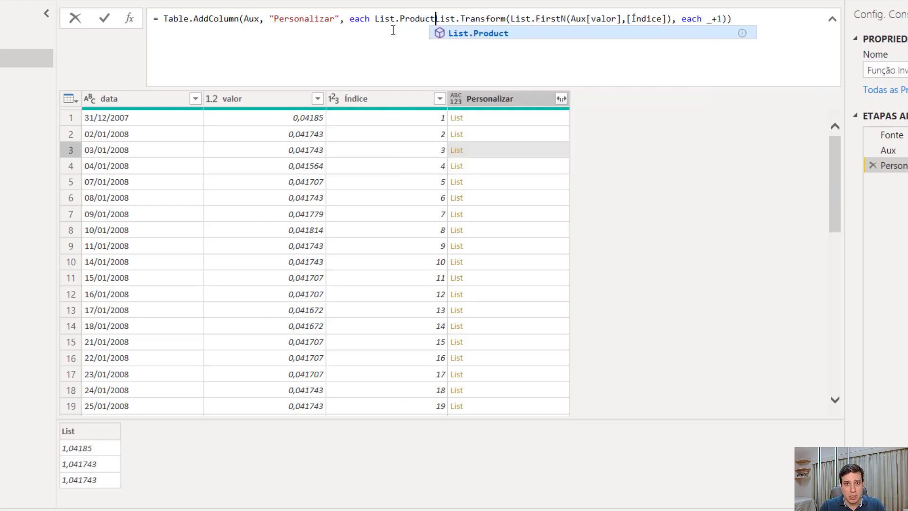
text(()
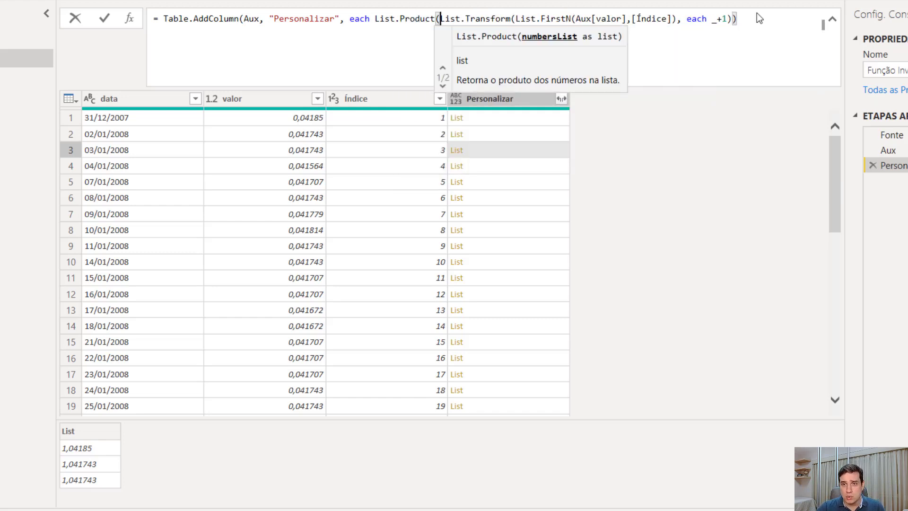
click(748, 22)
text())
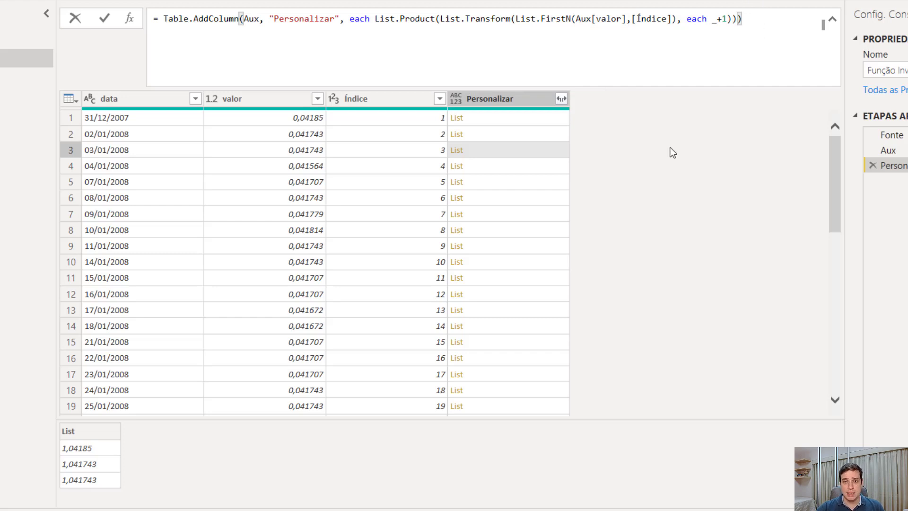
key(Return)
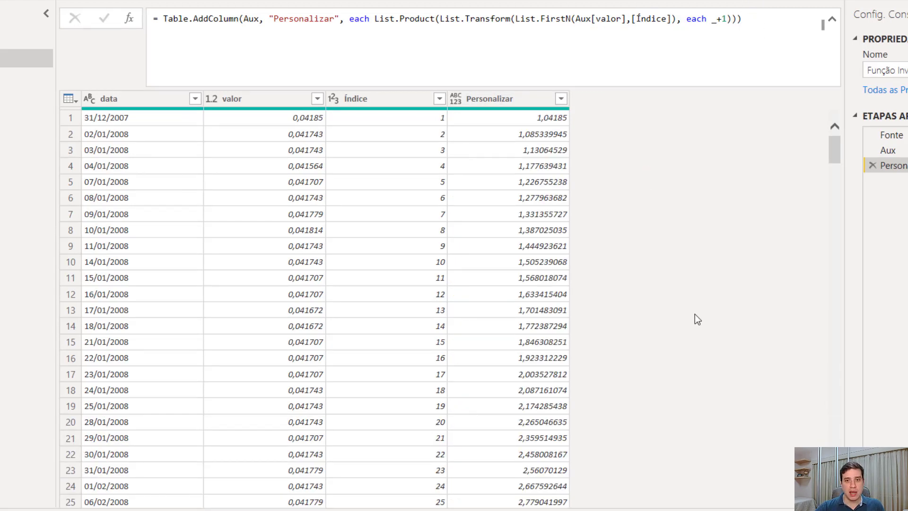
- Rename the new column in the Table.AddColumn formula as Número Índice and apply the formula
click(307, 18)
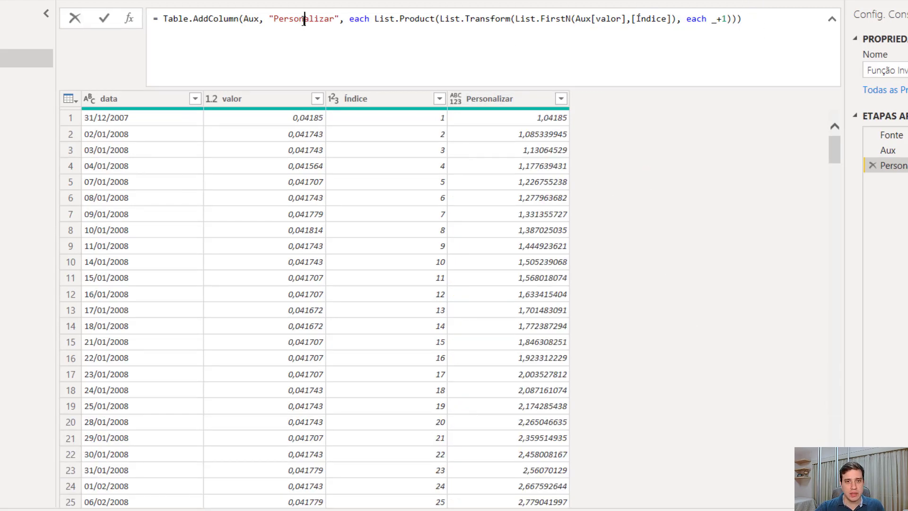
double_click(307, 18)
text(Número Índi)
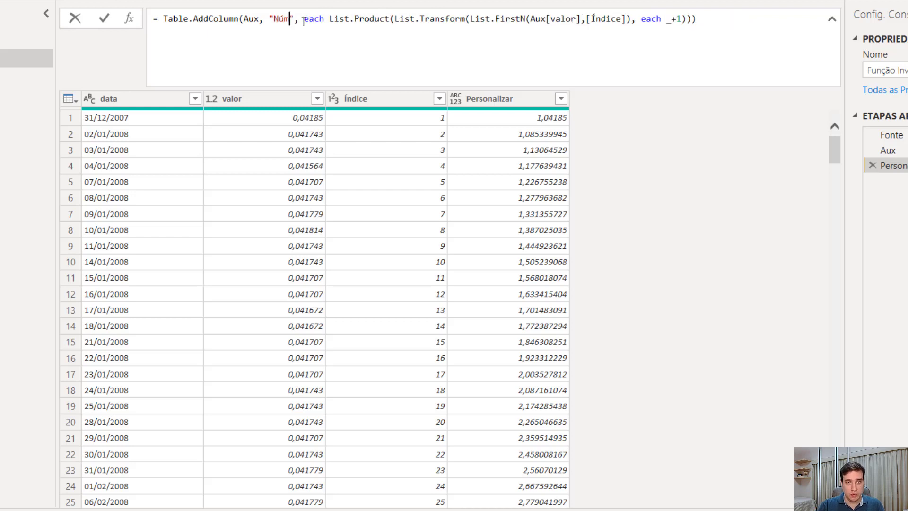
text(ce)
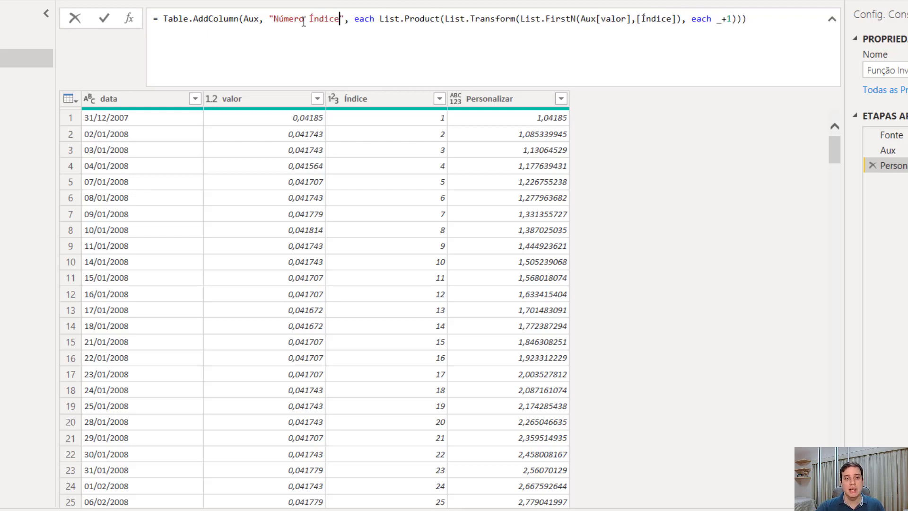
key(Return)
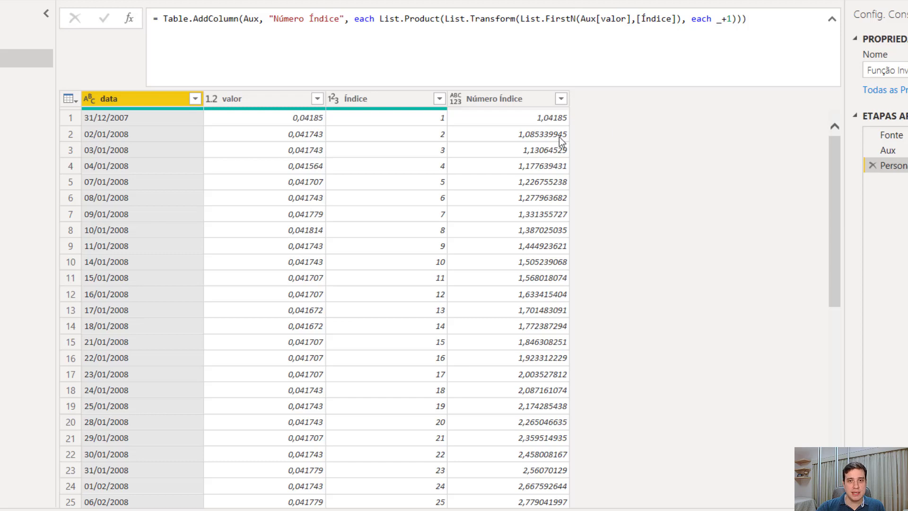
- Change the List.Transform transformation to each 1+_/100, apply the formula and check the accumulated values down the Número Índice column
click(830, 359)
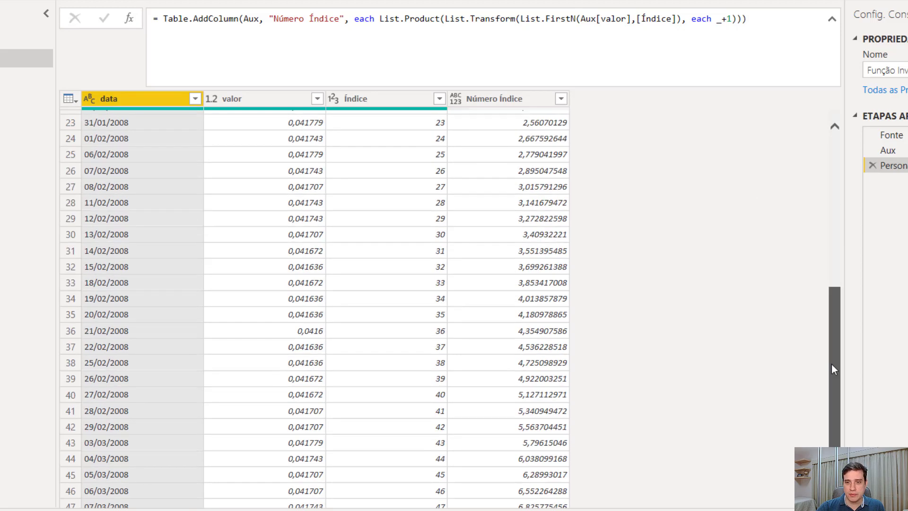
click(833, 396)
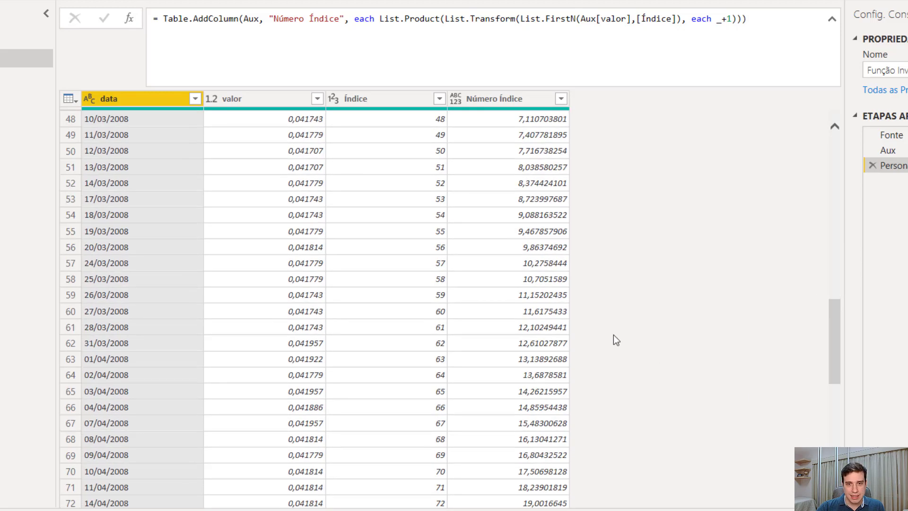
click(726, 21)
key(BackSpace)
key(BackSpace)
key(Right)
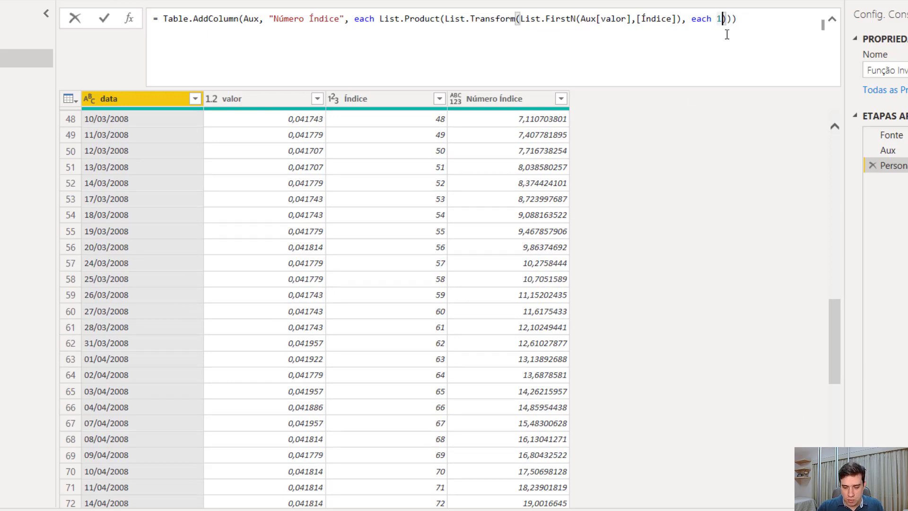
text(+_/1)
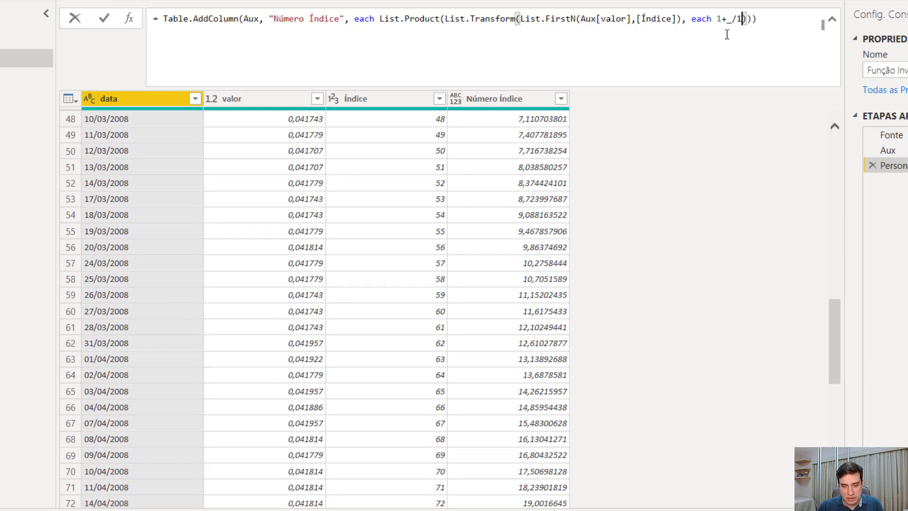
text(00)
key(Return)
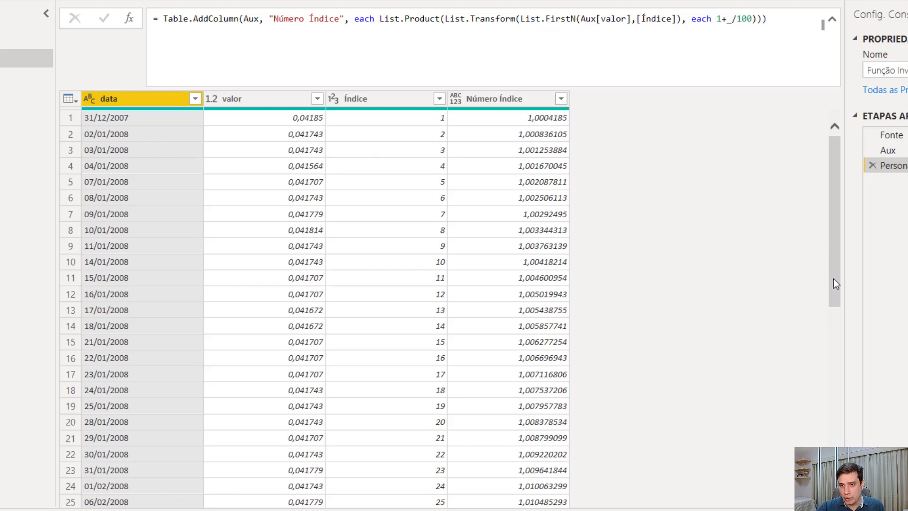
drag(834, 280, 834, 507)
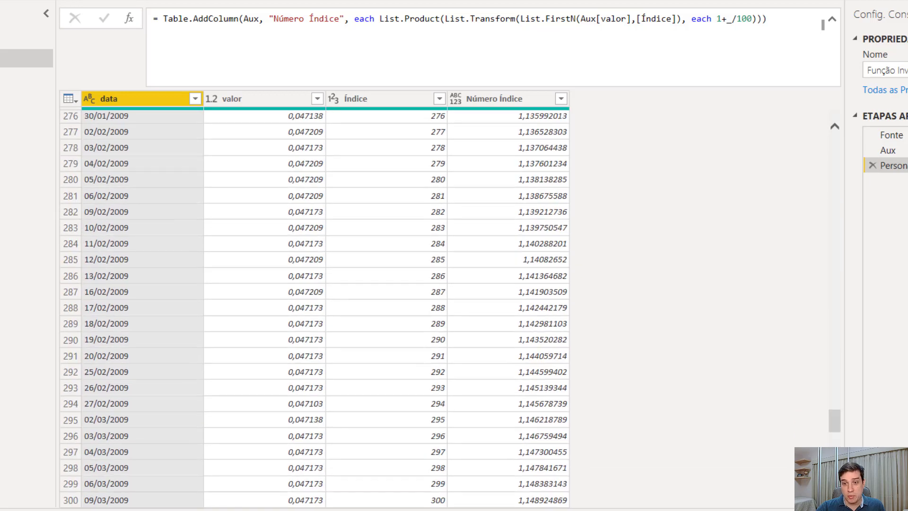
drag(834, 432, 811, 77)
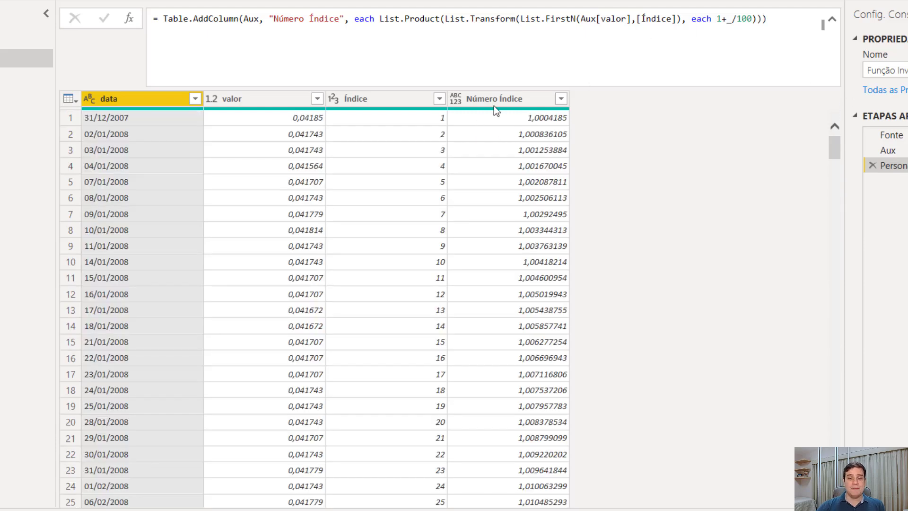
- Replace Aux[valor] with the variable lista as the first argument of List.FirstN
mouse_move(510, 108)
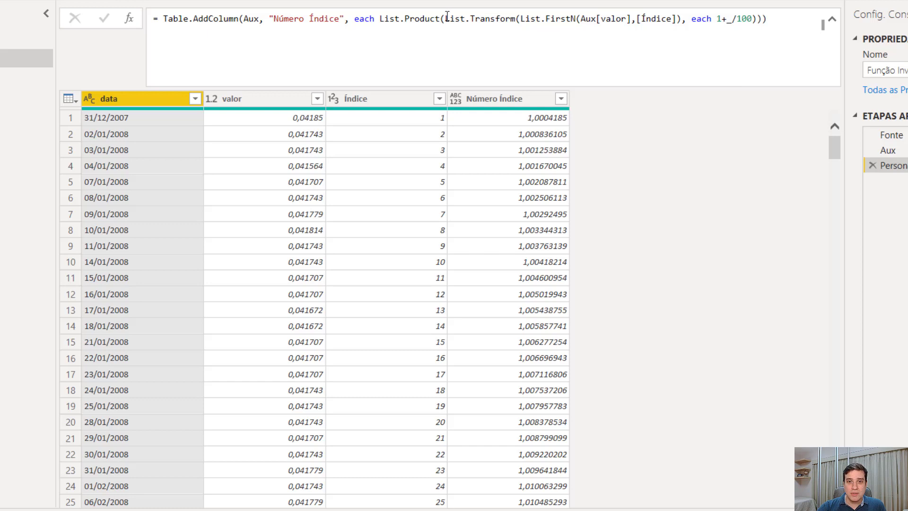
drag(446, 17, 759, 20)
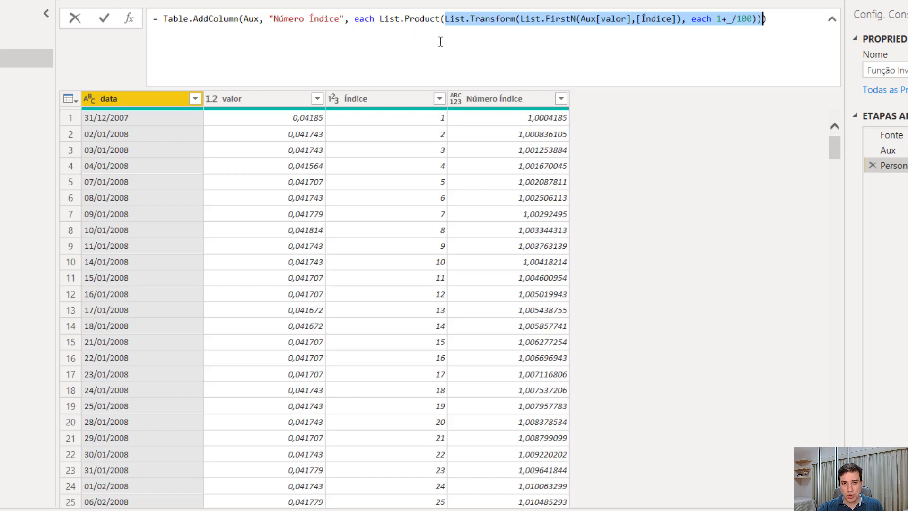
click(652, 17)
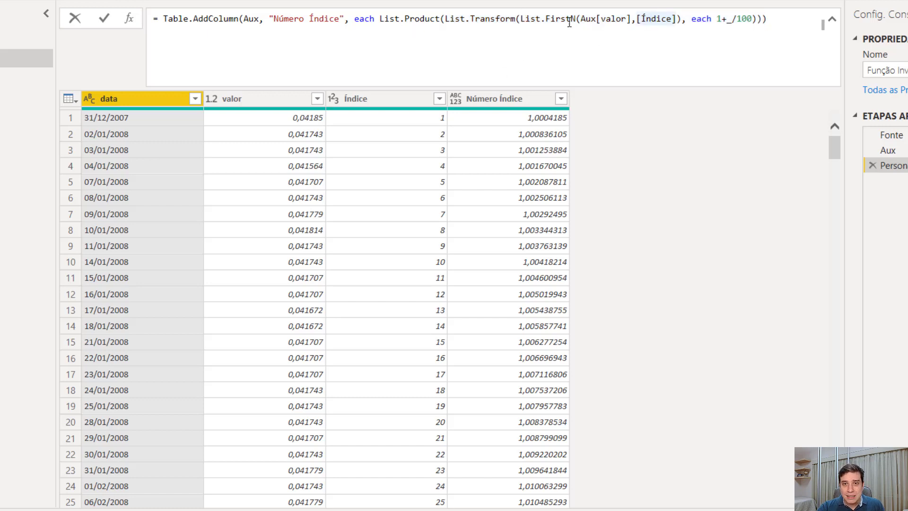
drag(580, 19, 629, 20)
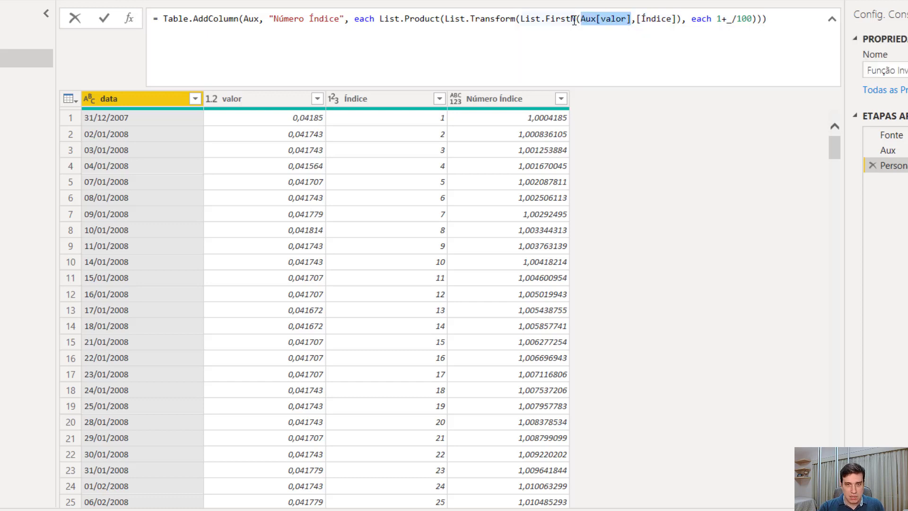
key(BackSpace)
text(list)
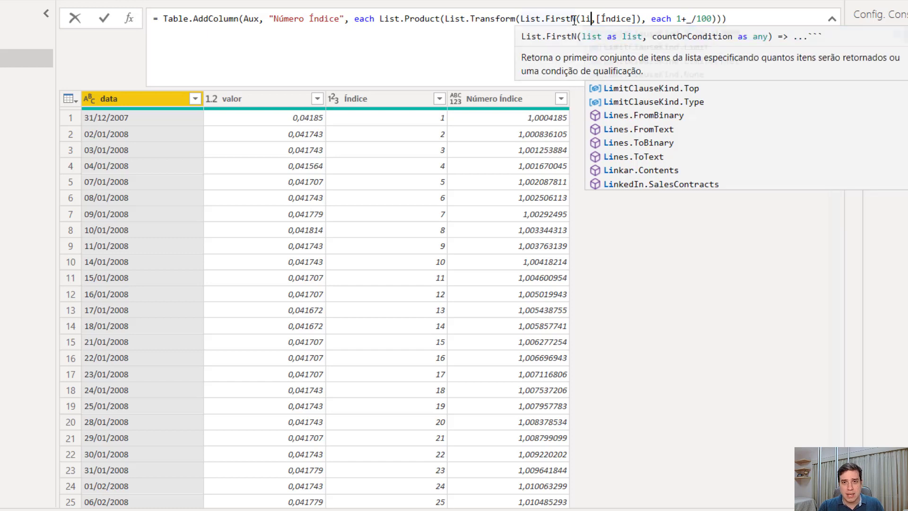
text(a)
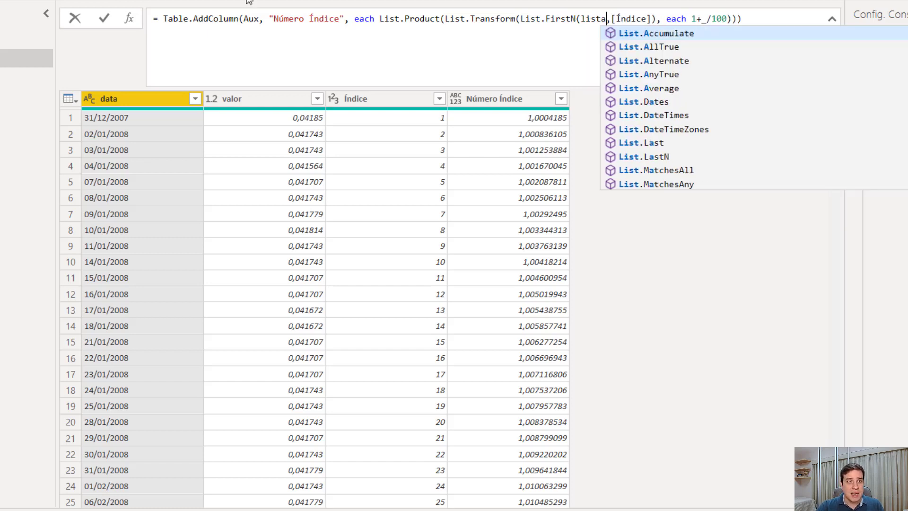
- Precede Table.AddColumn with let lista = List.Buffer( Aux[valor] ) in and apply the formula
click(168, 20)
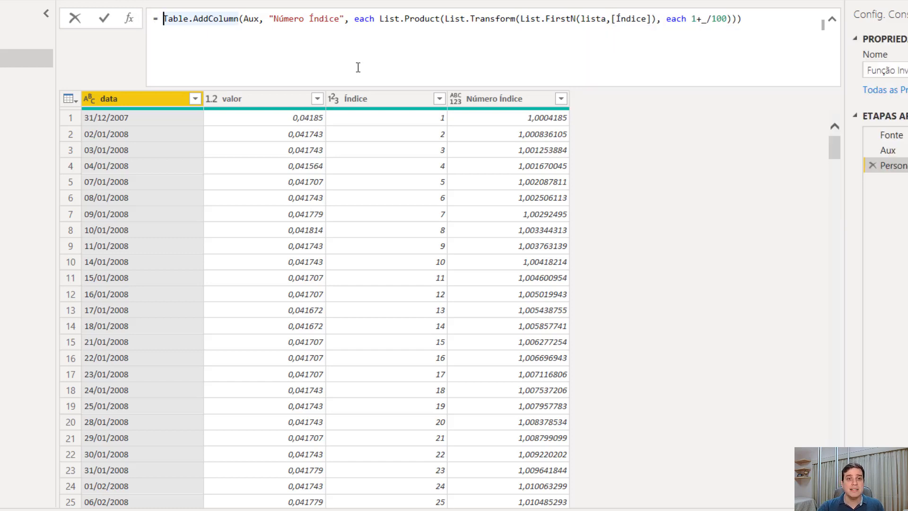
text(let lista = )
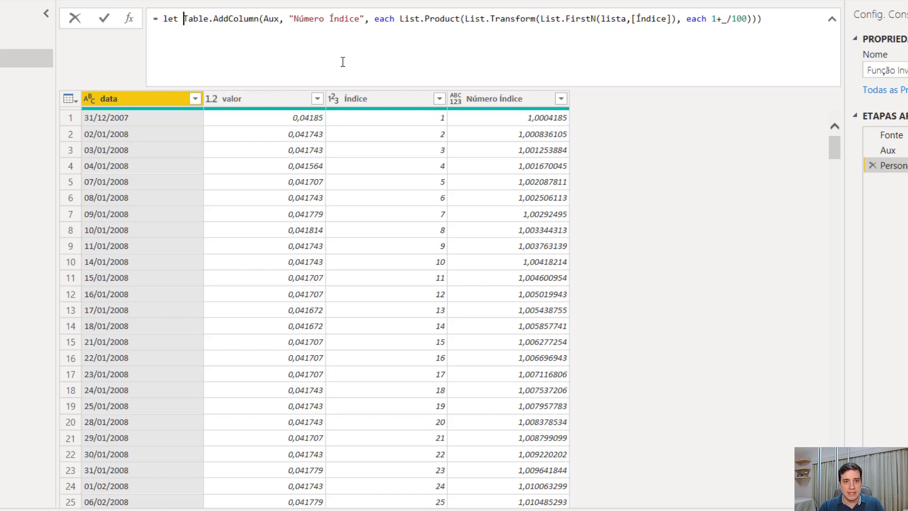
text(List.Buffer)
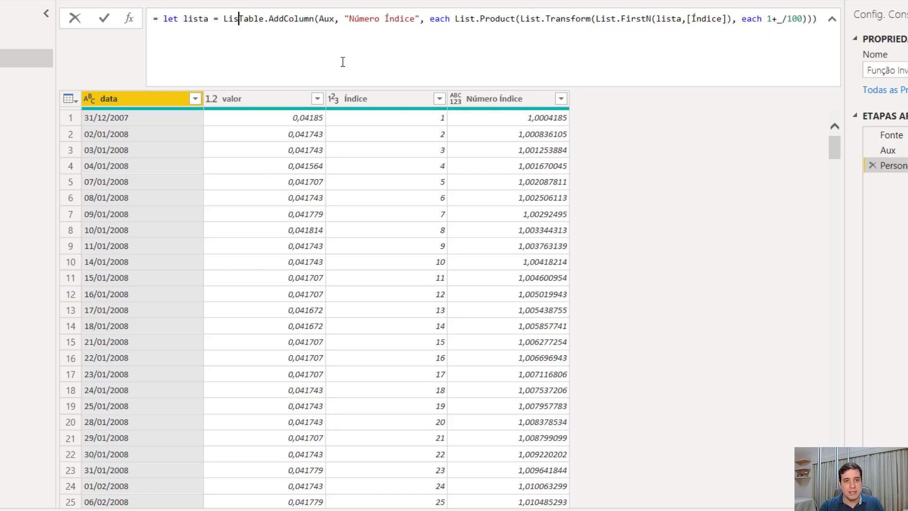
text(( )
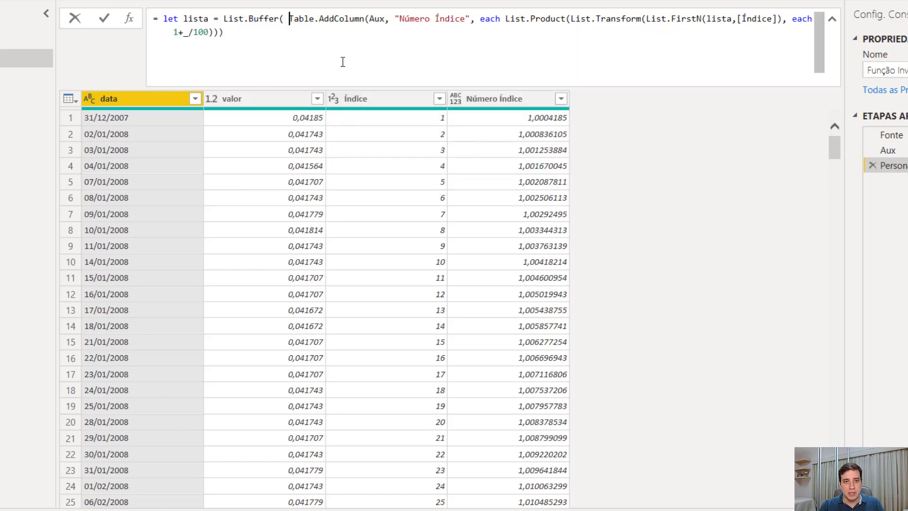
text(Aux[valor] ) in)
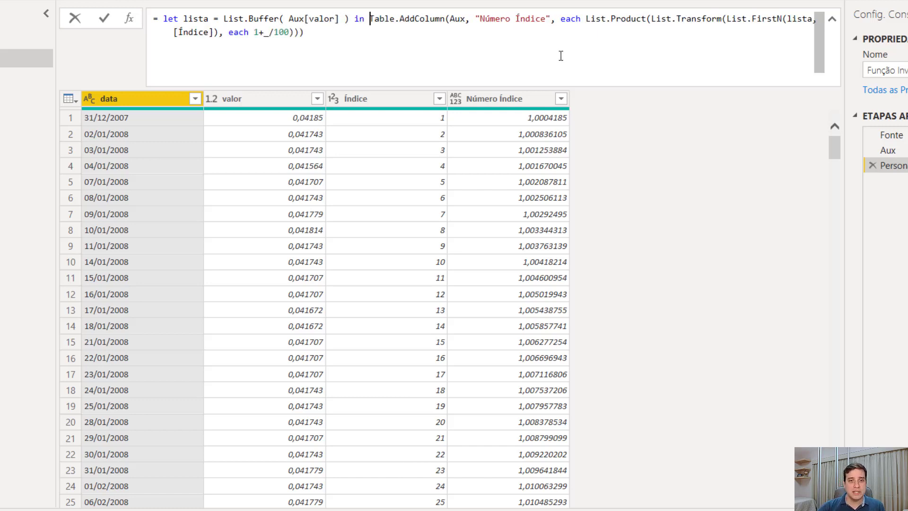
click(386, 39)
drag(339, 19, 296, 19)
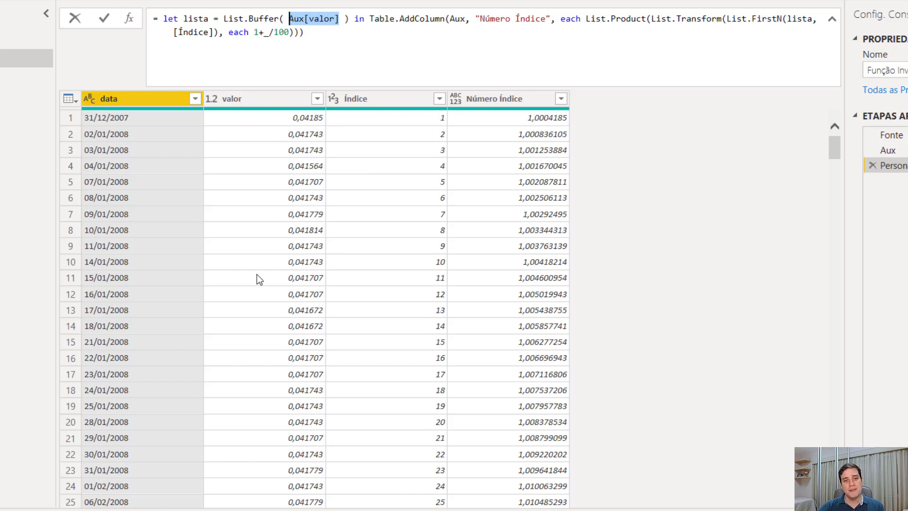
key(Return)
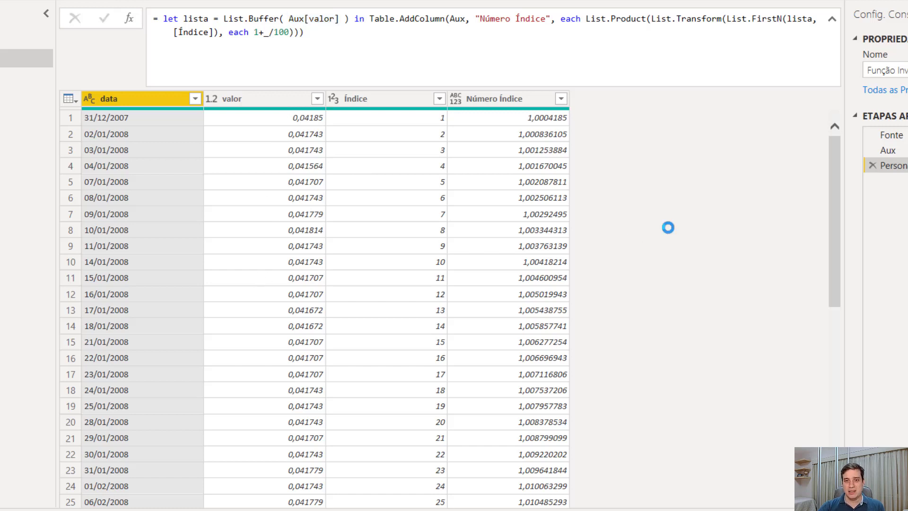
- Add type number as the column type argument of Table.AddColumn and apply the formula
click(411, 50)
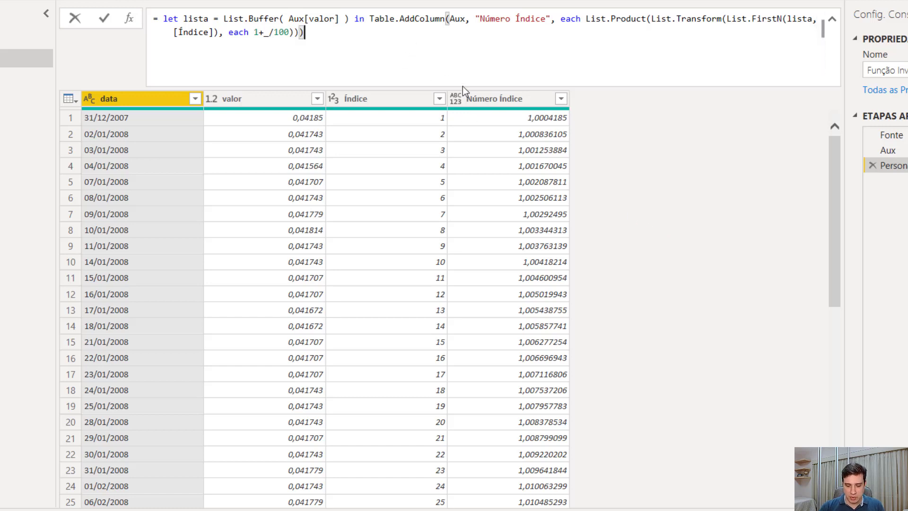
key(Left)
text(, )
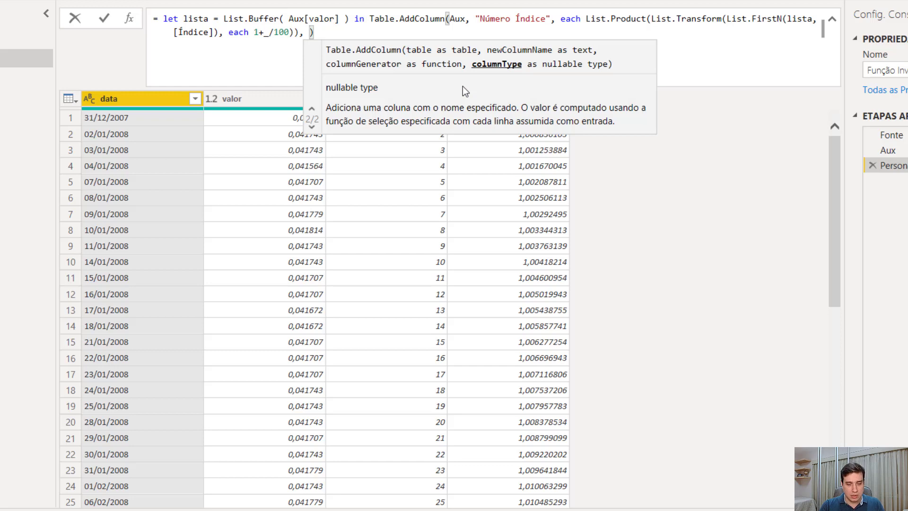
text(t)
text(upe numb)
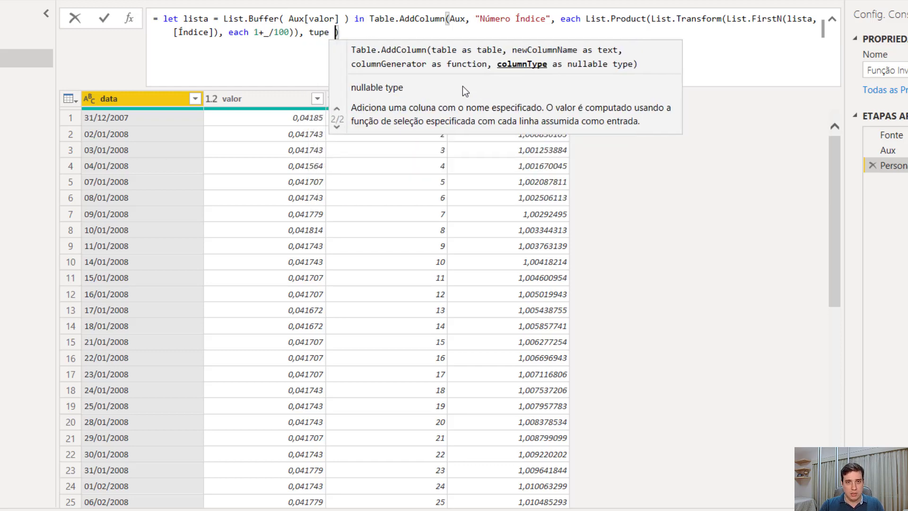
text(er)
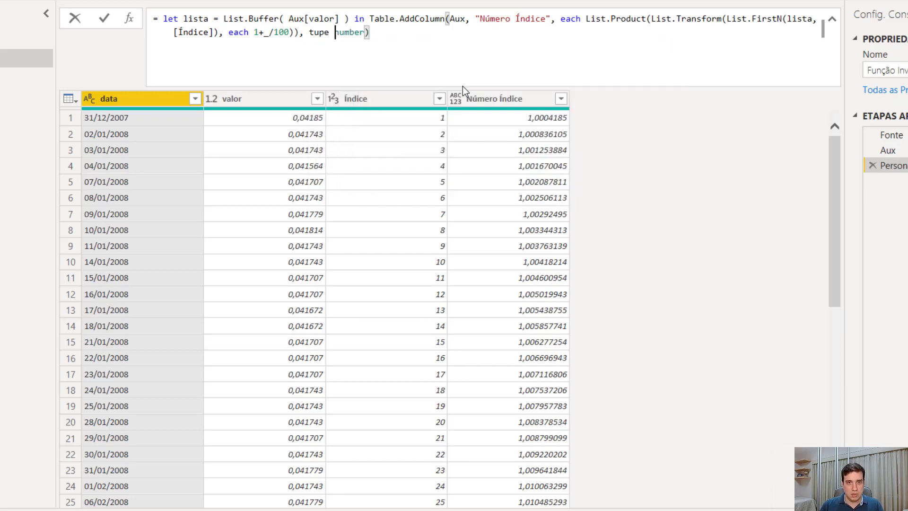
key(ctrl+Left)
key(ctrl+Left)
key(Right)
key(Delete)
text(y)
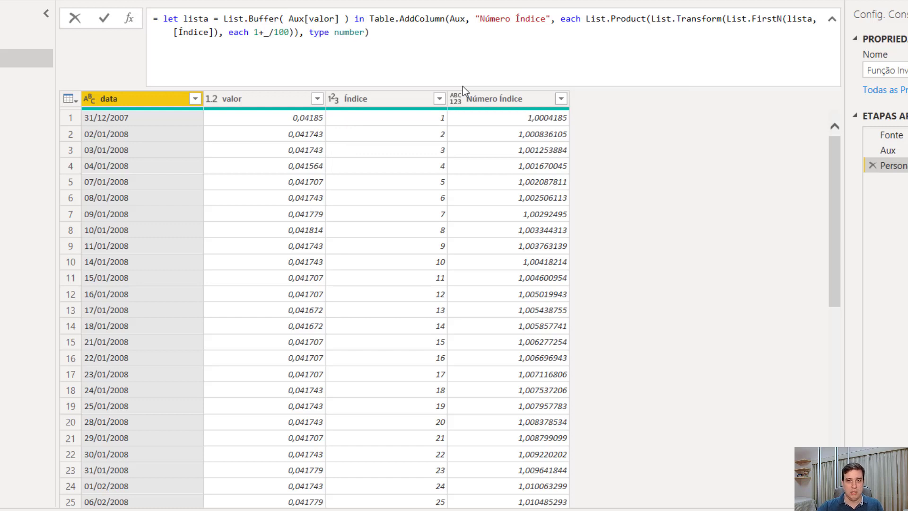
key(Return)
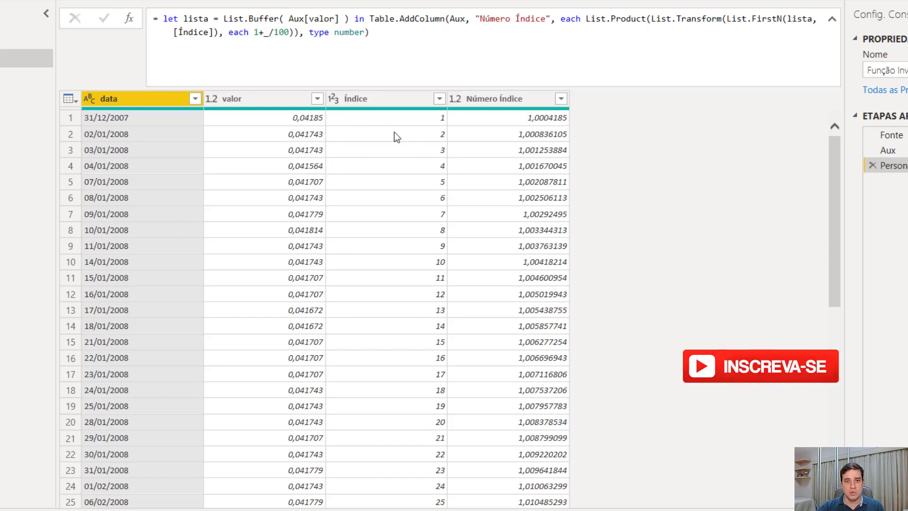
- Remove the auxiliary Índice column from the table
click(400, 101)
key(Delete)
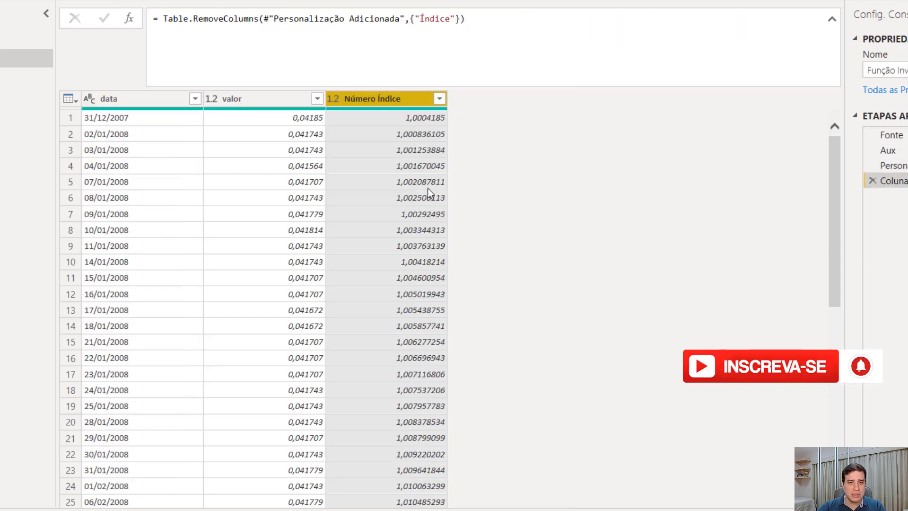